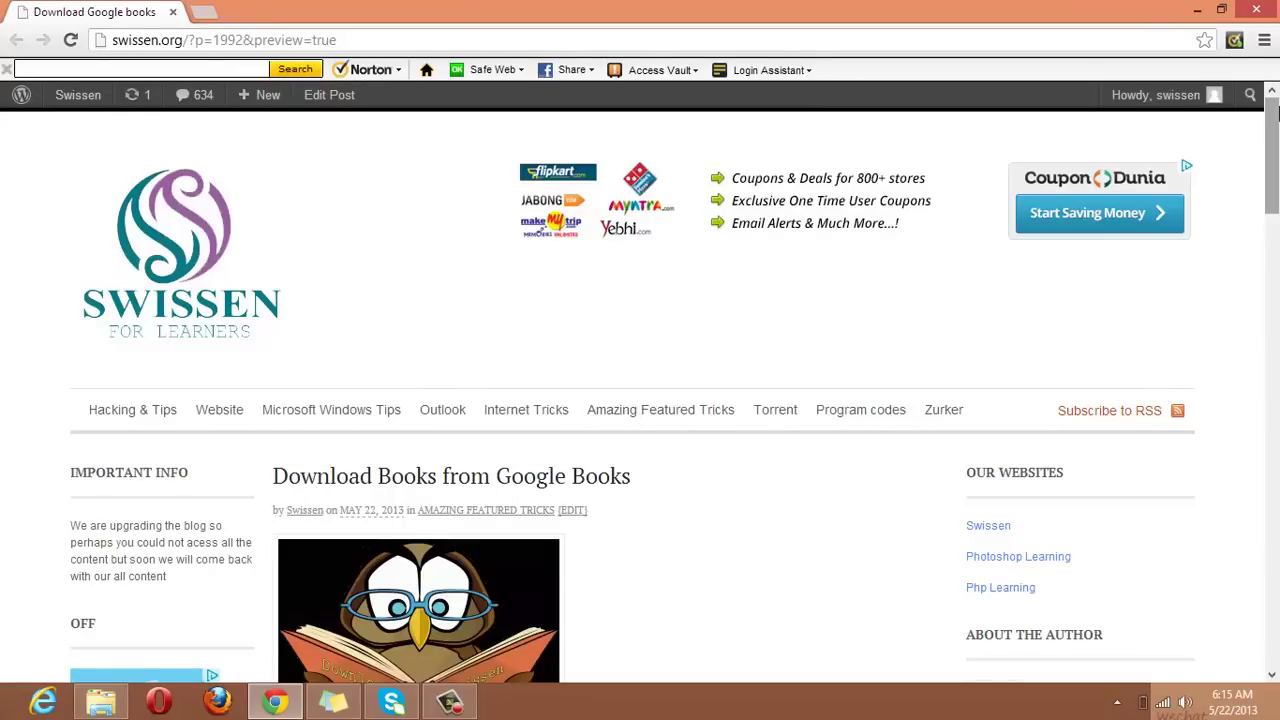
Look over the article's software download links and launch the FSSGoogleBooksDownloaderSetup installer from the desktop
{"action": "scroll", "coordinate": [1276, 114], "scroll_direction": "down", "scroll_amount": 3}
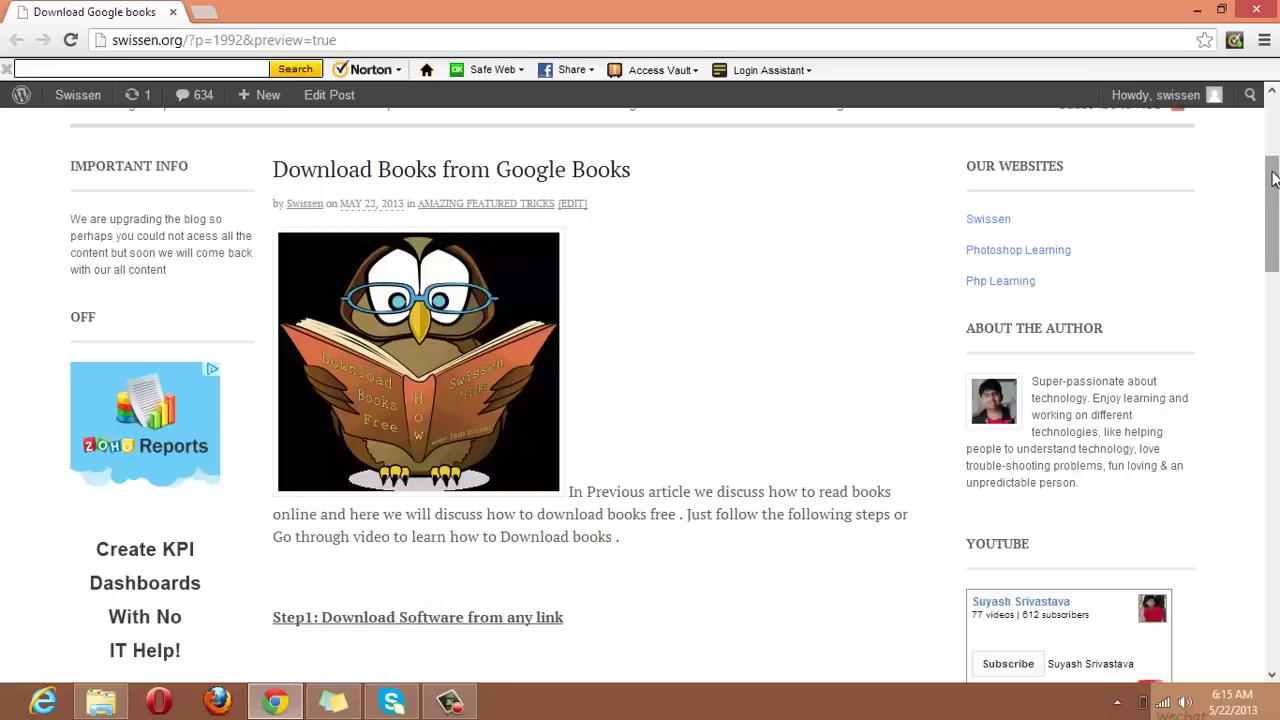
{"action": "scroll", "coordinate": [1057, 228], "scroll_direction": "down", "scroll_amount": 3}
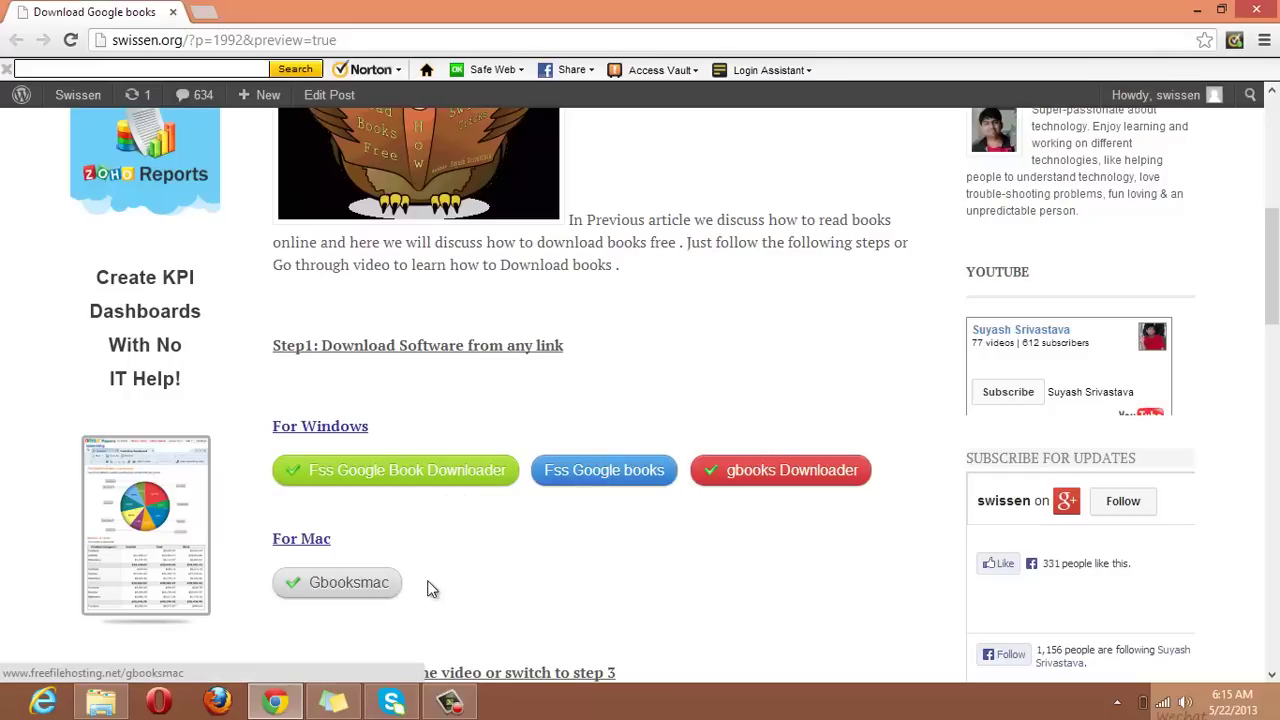
{"action": "left_click", "coordinate": [1197, 10]}
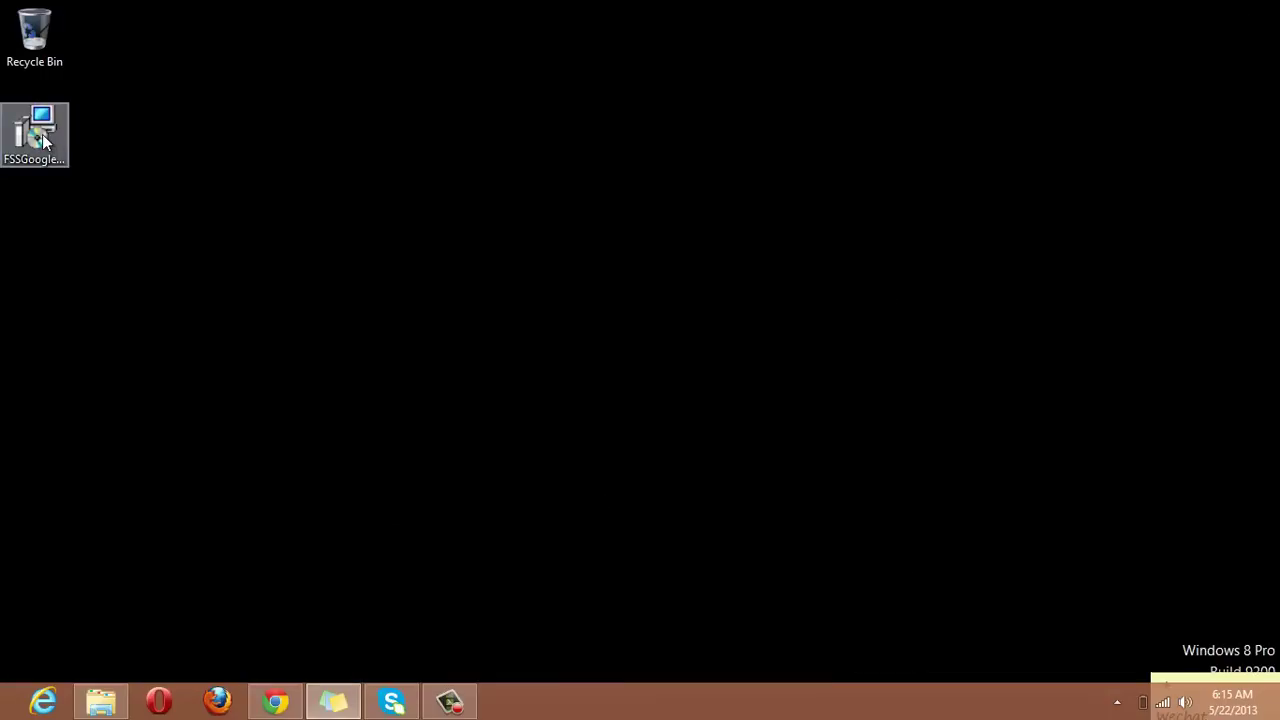
{"action": "left_click", "coordinate": [42, 134]}
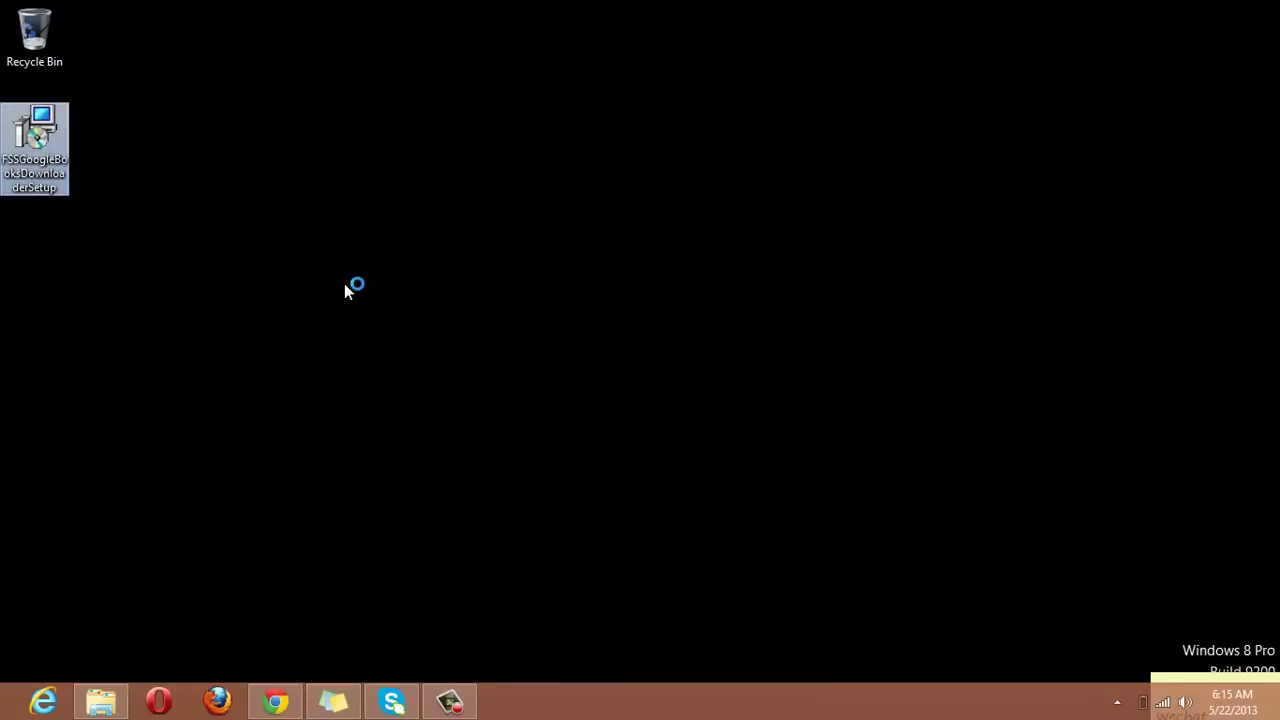
Return to the browser and open Google Search in a new tab
{"action": "left_click", "coordinate": [274, 700]}
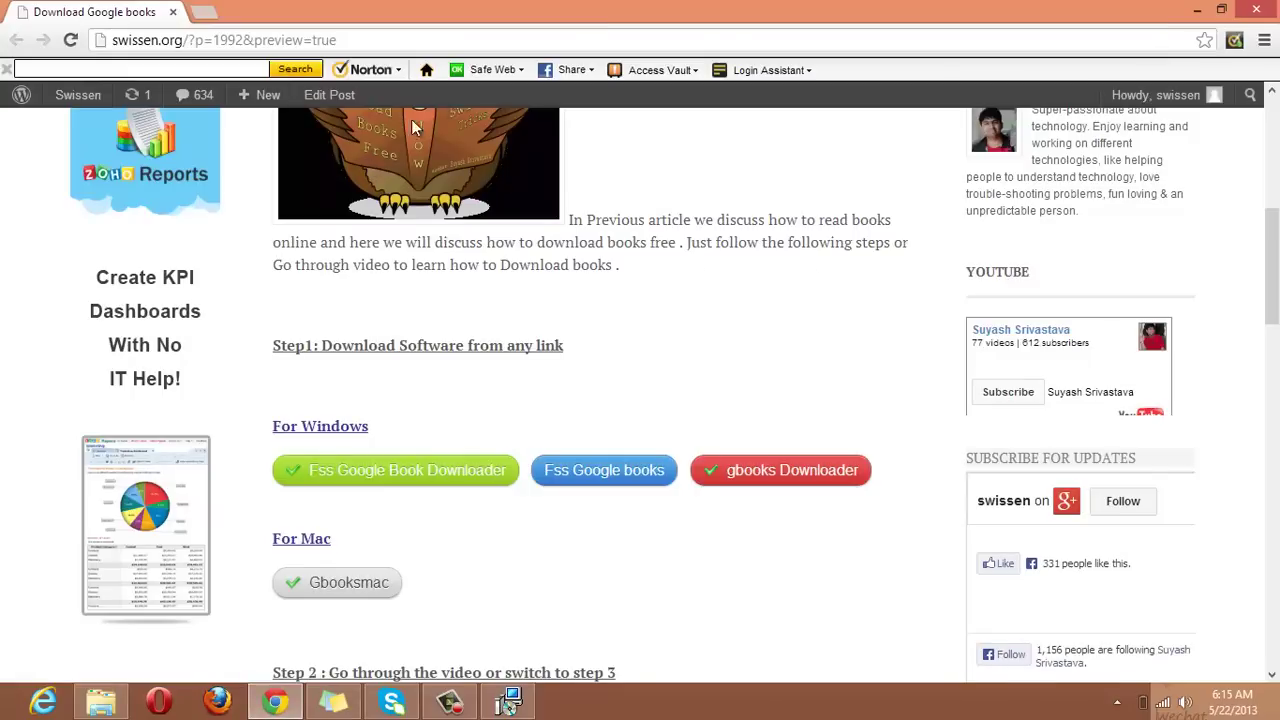
{"action": "left_click", "coordinate": [207, 11]}
{"action": "left_click", "coordinate": [724, 305]}
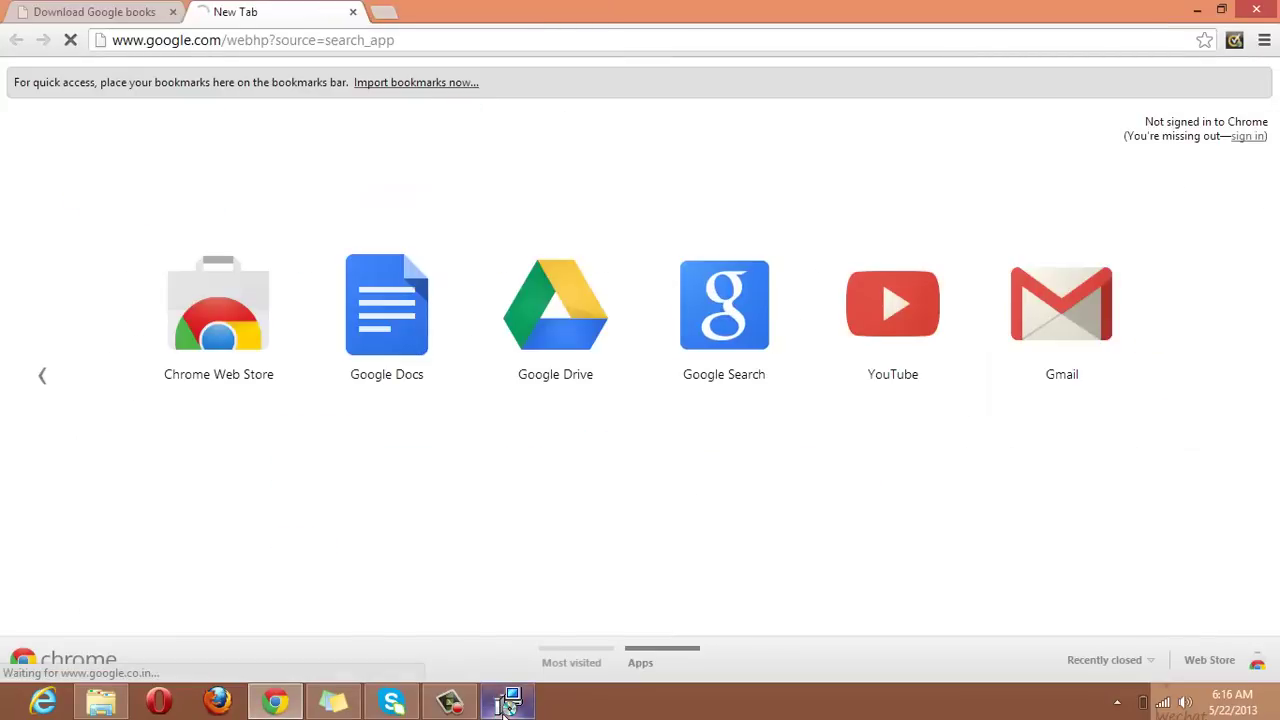
Switch to the FSS Google Books Downloader setup and accept its license agreement
{"action": "left_click", "coordinate": [505, 705]}
{"action": "key", "text": "Return"}
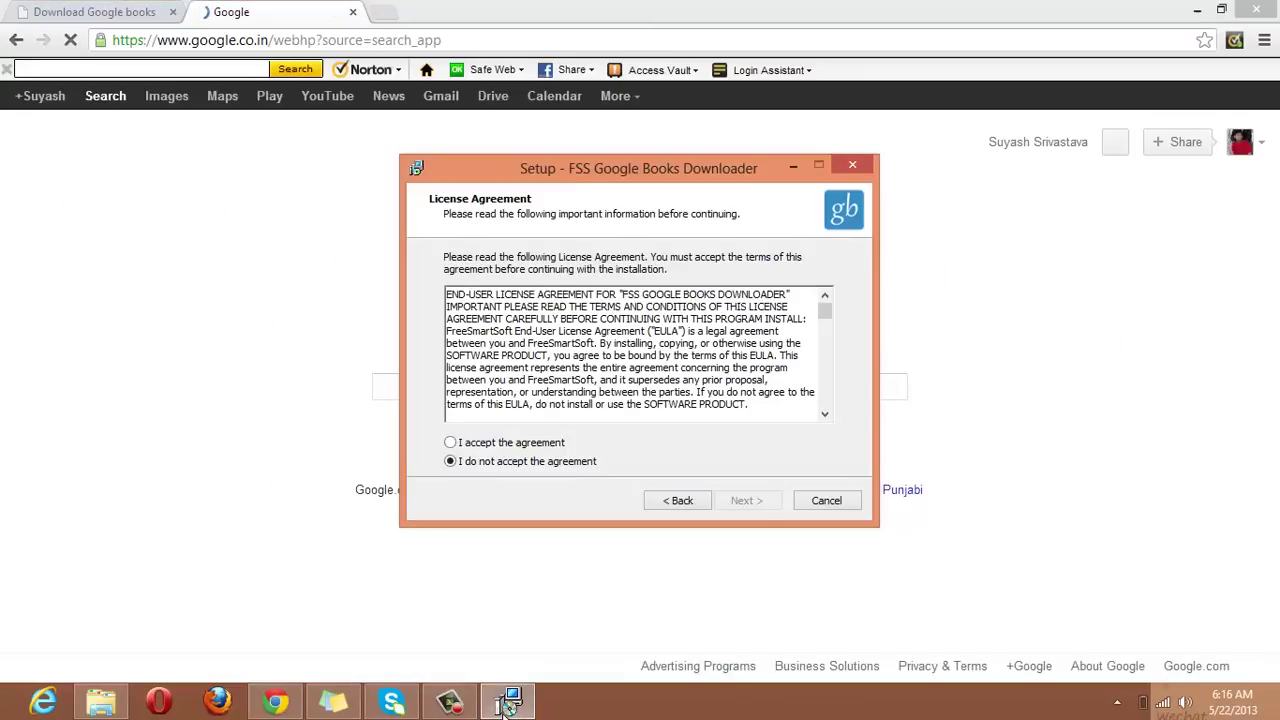
{"action": "key", "text": "Up"}
{"action": "key", "text": "Return"}
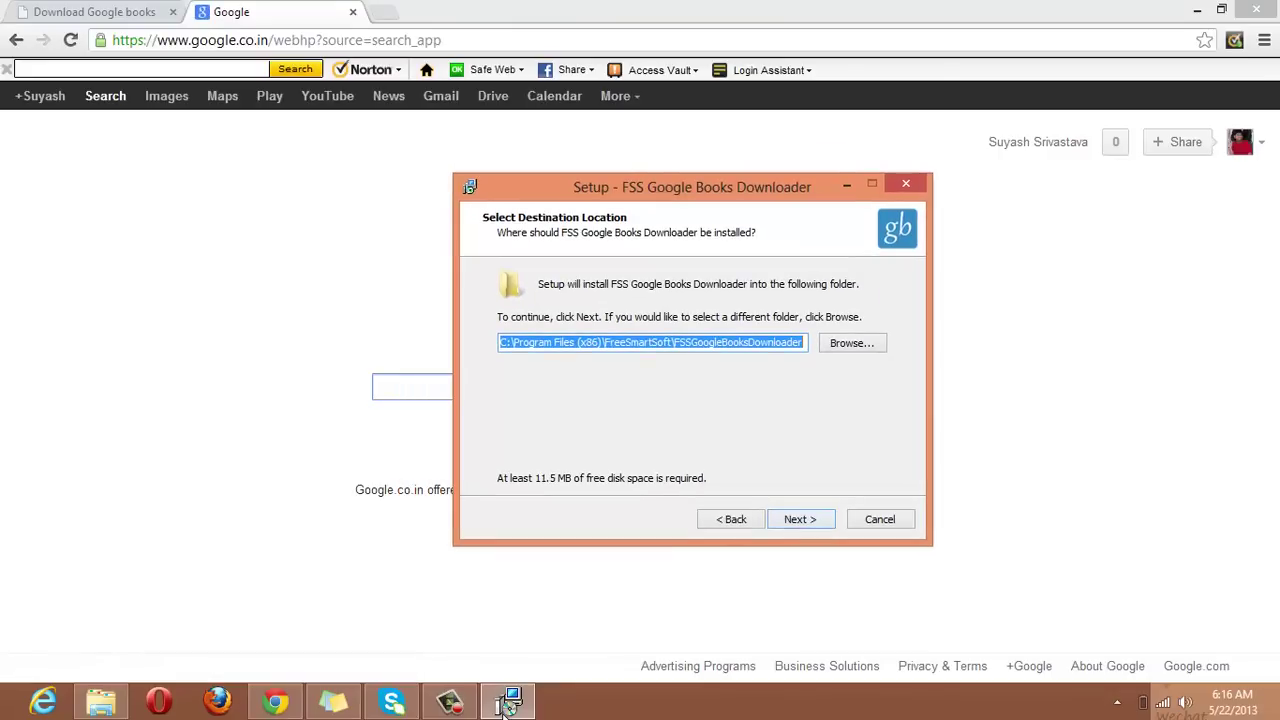
Install FSS Google Books Downloader in the default folder with a desktop icon and without the FreeSmartSoft Toolbar
{"action": "key", "text": "Return"}
{"action": "key", "text": "Return"}
{"action": "key", "text": "Down"}
{"action": "key", "text": "space"}
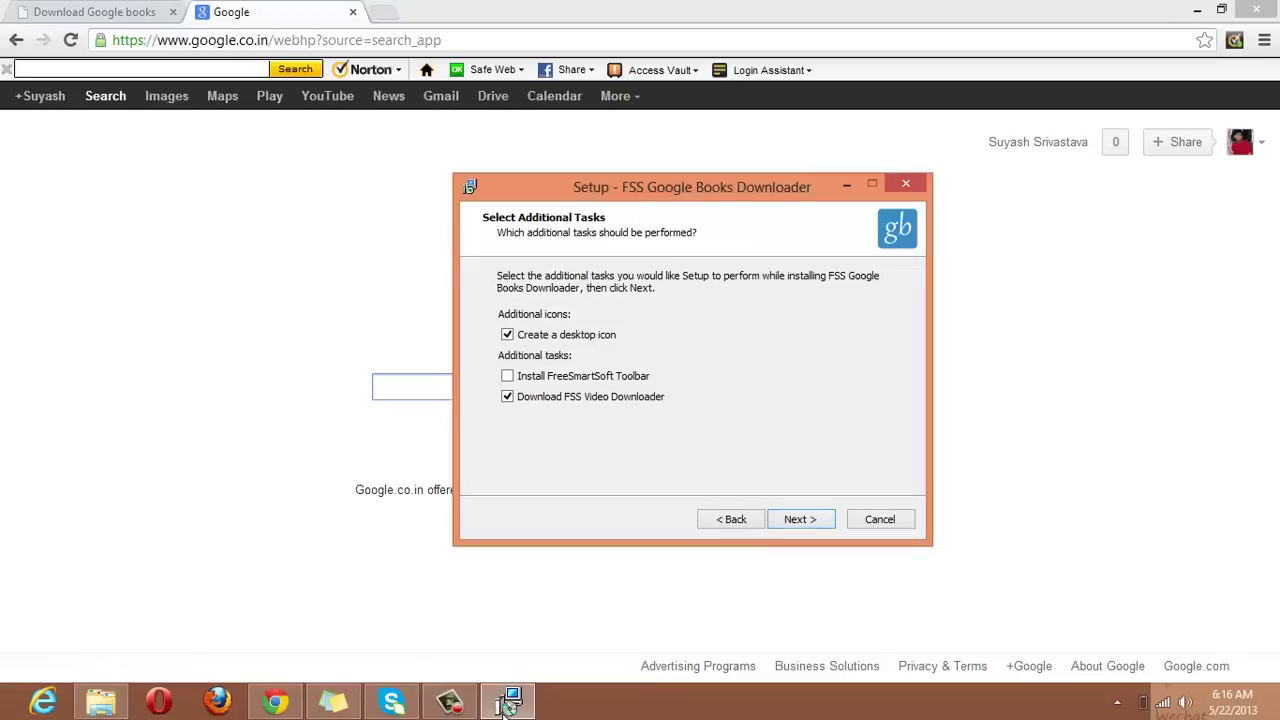
{"action": "key", "text": "Return"}
{"action": "key", "text": "Return"}
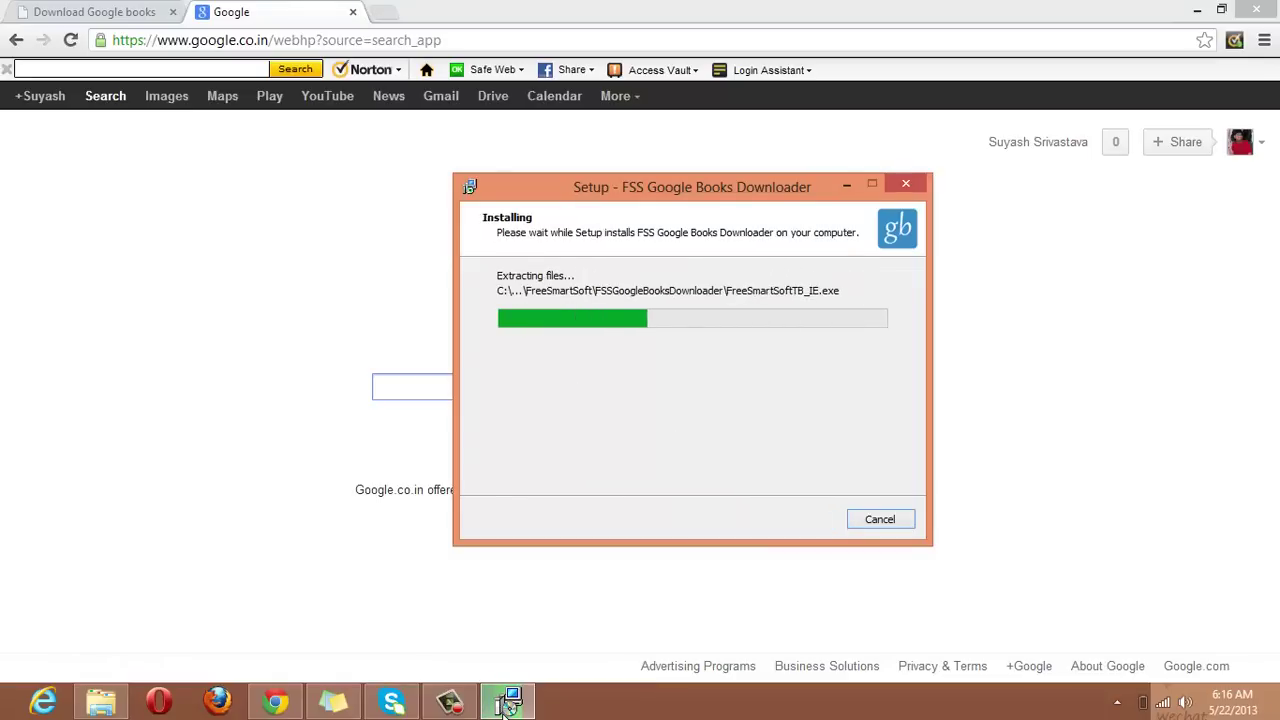
Open Google Books in the browser and launch FSS Google Books Downloader from its desktop shortcut
{"action": "left_click", "coordinate": [615, 96]}
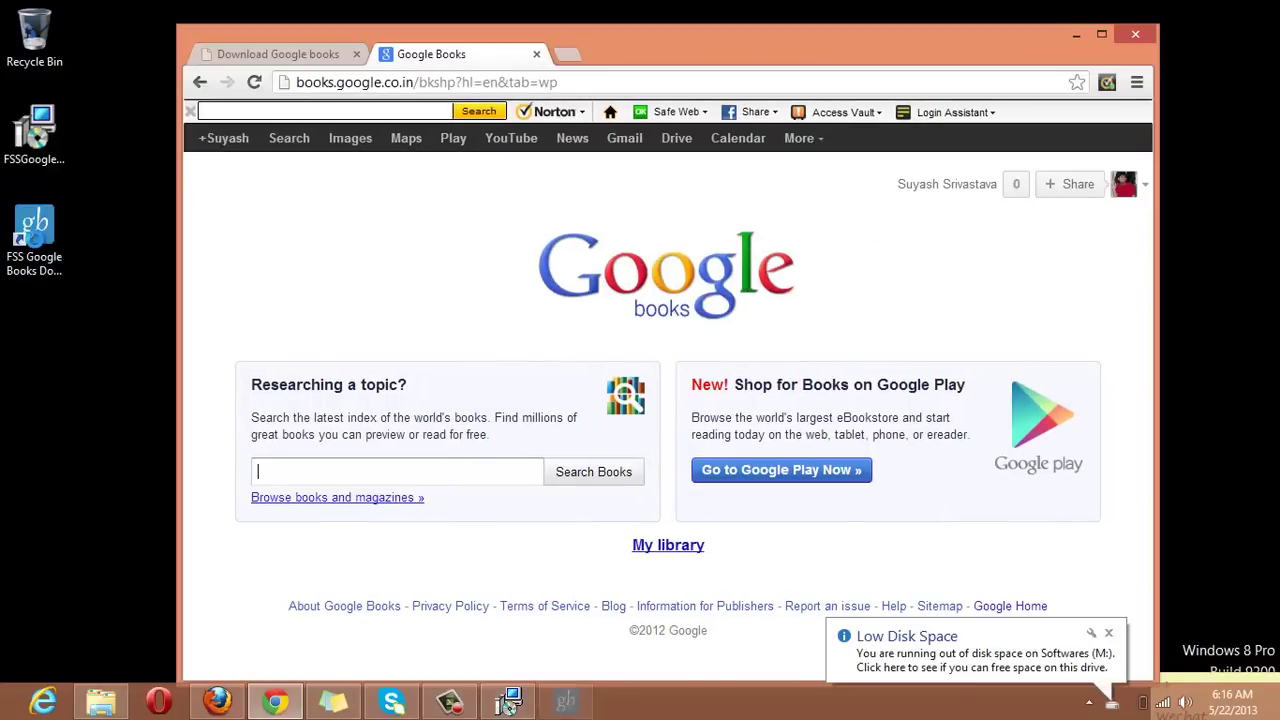
{"action": "double_click", "coordinate": [34, 240]}
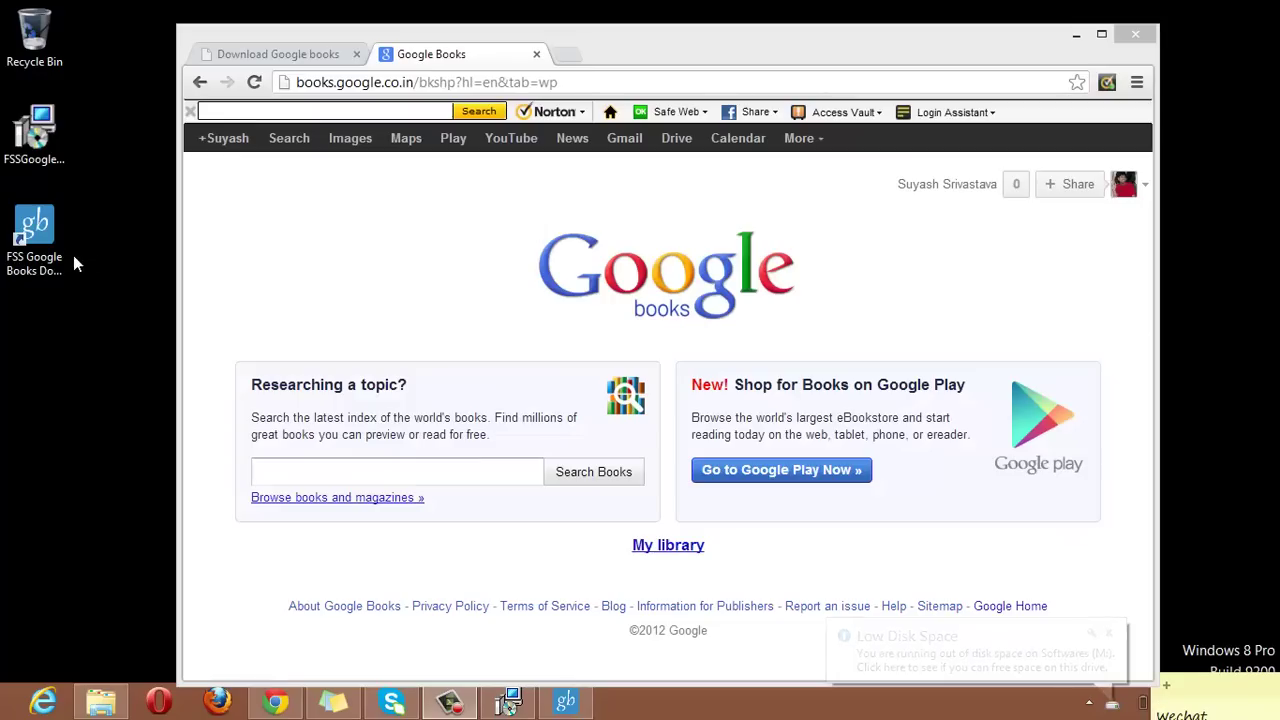
{"action": "double_click", "coordinate": [34, 240]}
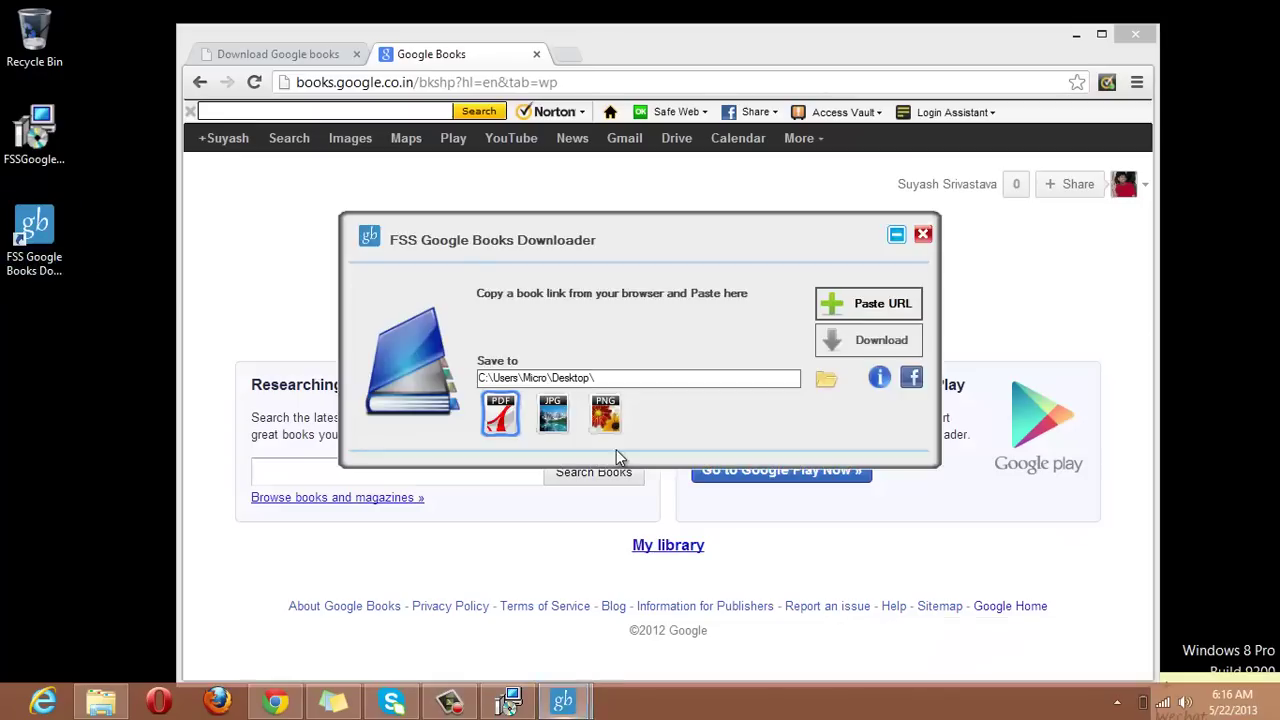
{"action": "left_click_drag", "start_coordinate": [592, 217], "coordinate": [854, 310]}
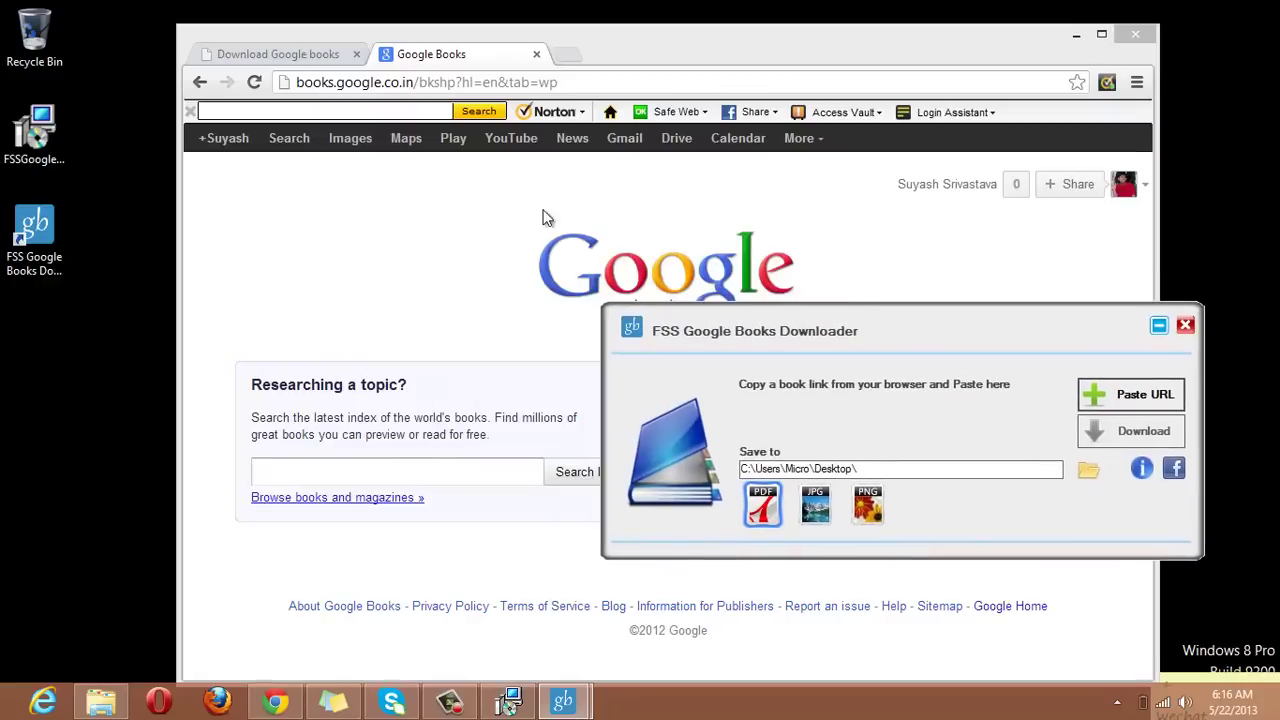
Open the books and magazines listing on Google Books and maximize the browser window
{"action": "left_click", "coordinate": [414, 212]}
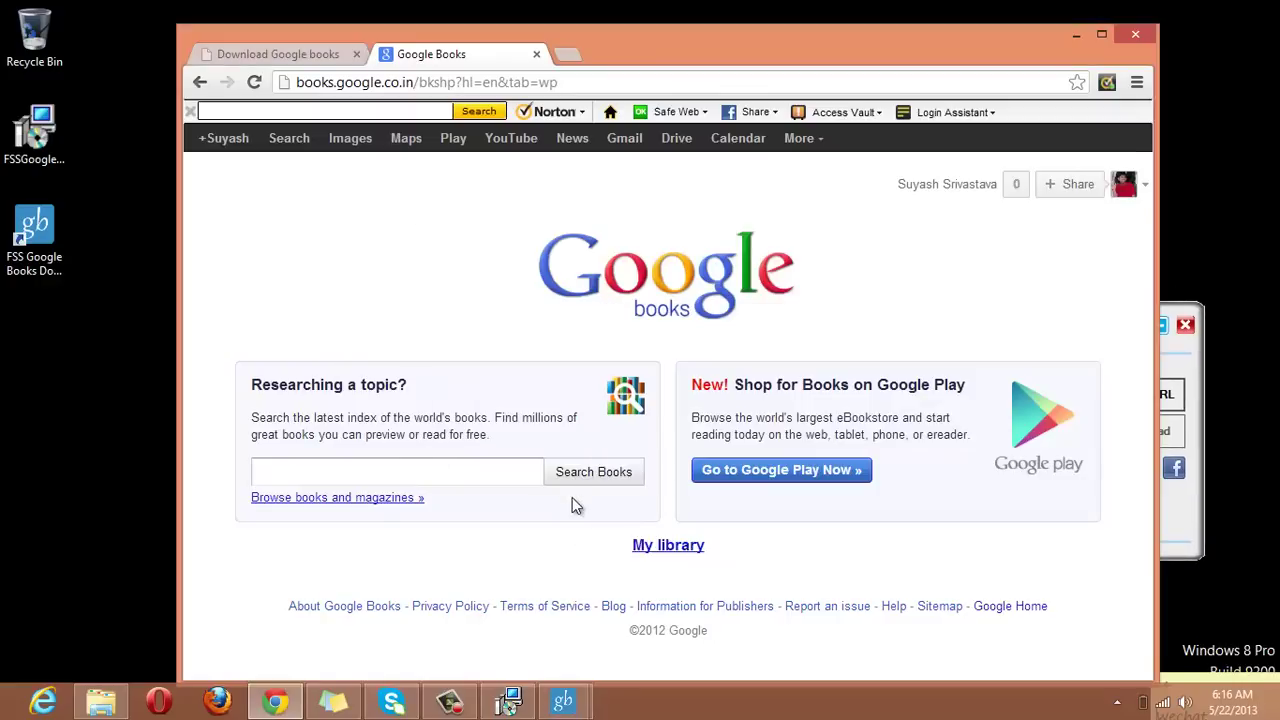
{"action": "left_click", "coordinate": [346, 500]}
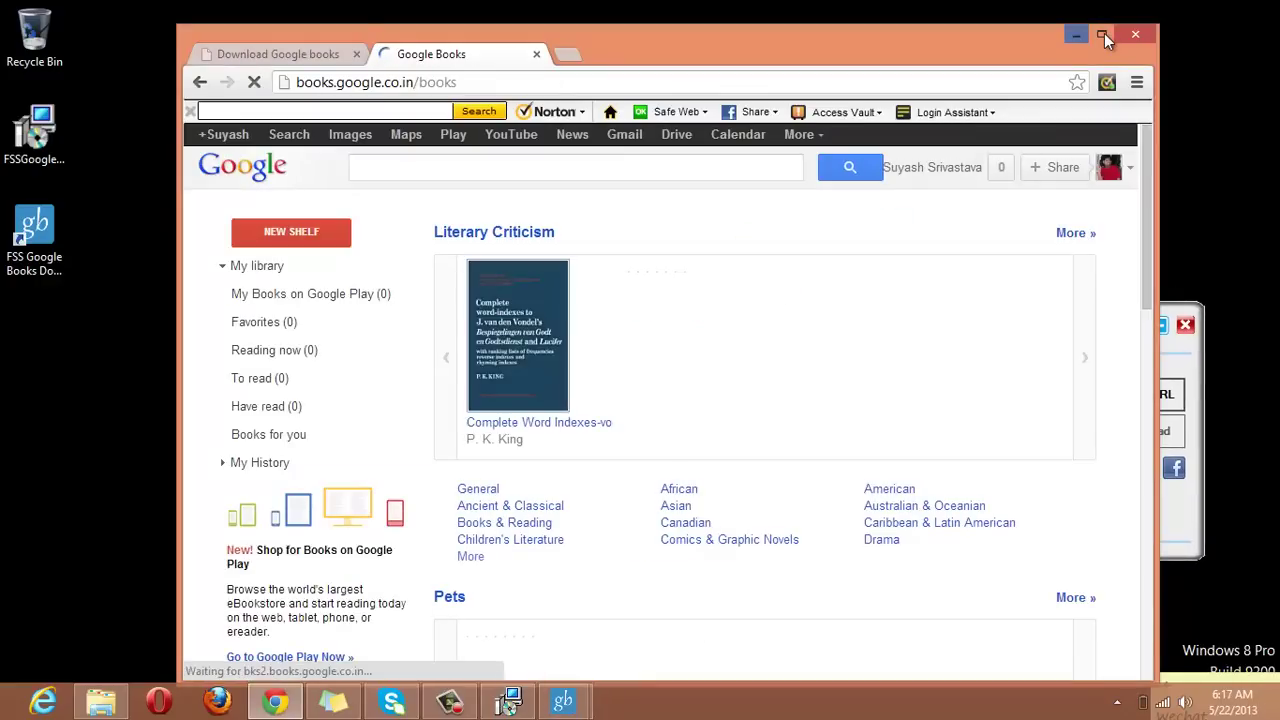
{"action": "left_click", "coordinate": [1101, 34]}
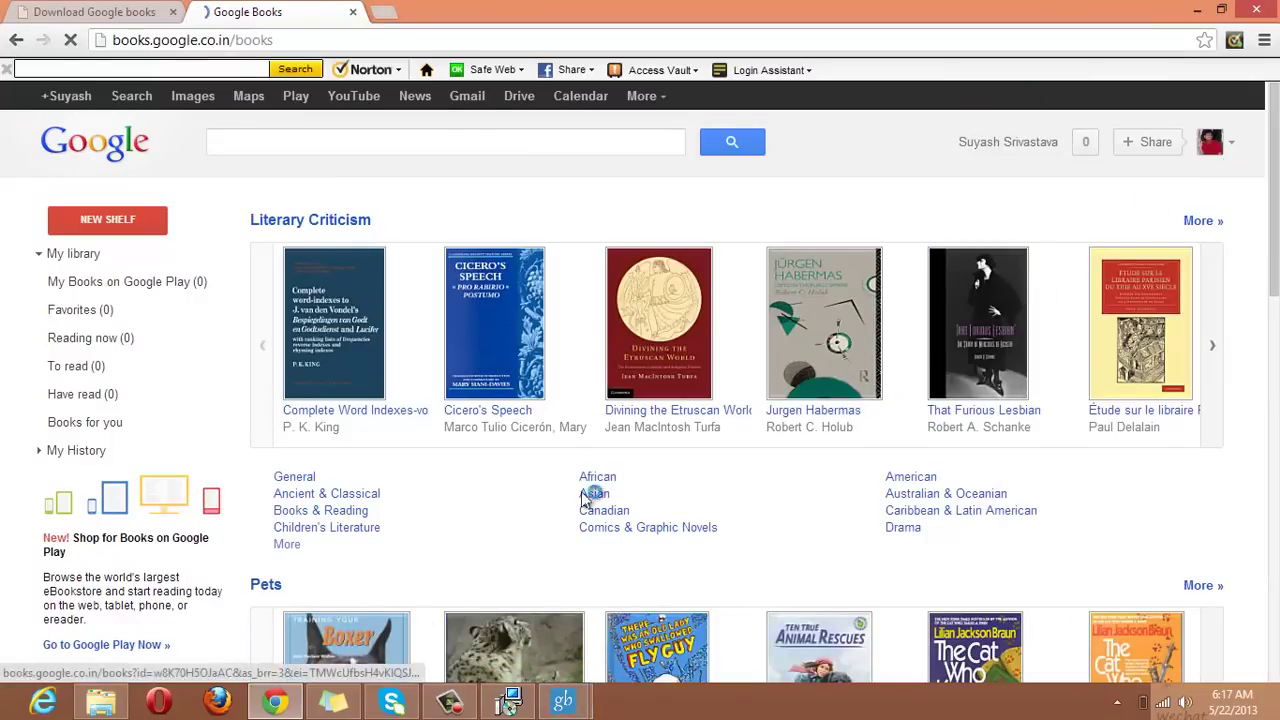
Open the preview of the book "J2me TM: Game Programming" from the Games category
{"action": "left_click_drag", "start_coordinate": [1275, 160], "coordinate": [1276, 215]}
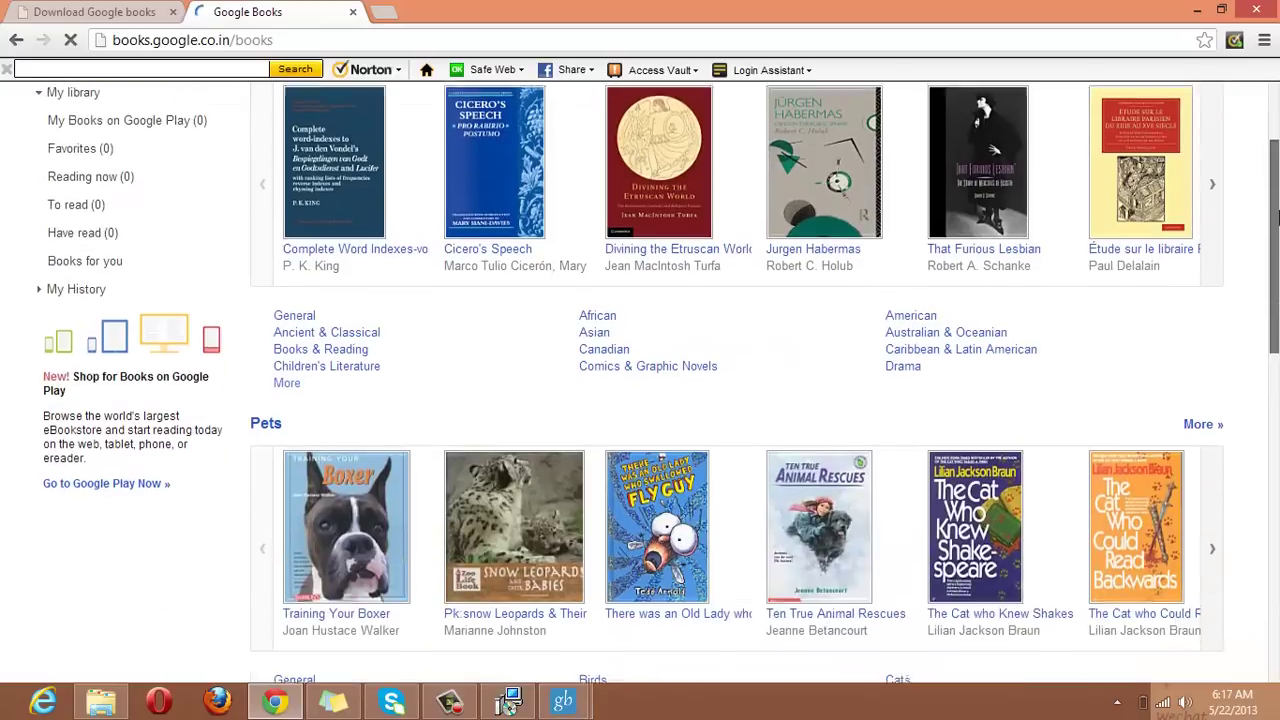
{"action": "scroll", "coordinate": [343, 450], "scroll_direction": "down", "scroll_amount": 4}
{"action": "mouse_move", "coordinate": [343, 450]}
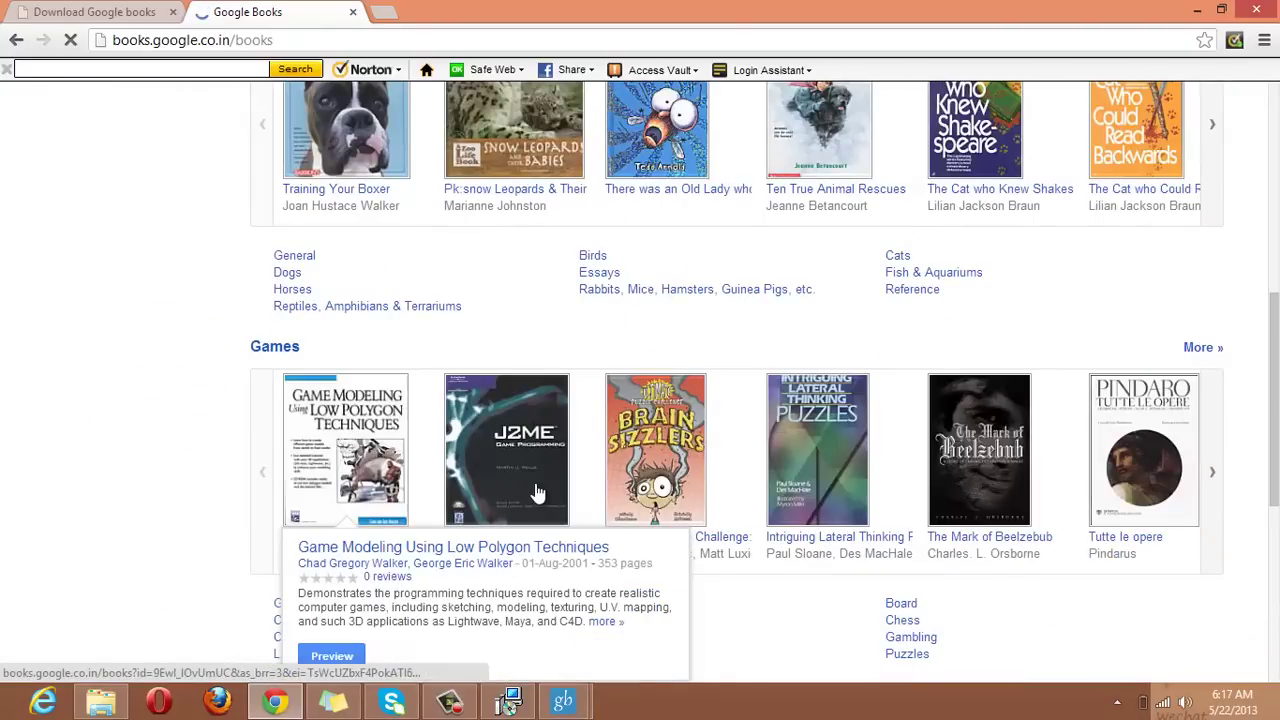
{"action": "mouse_move", "coordinate": [492, 130]}
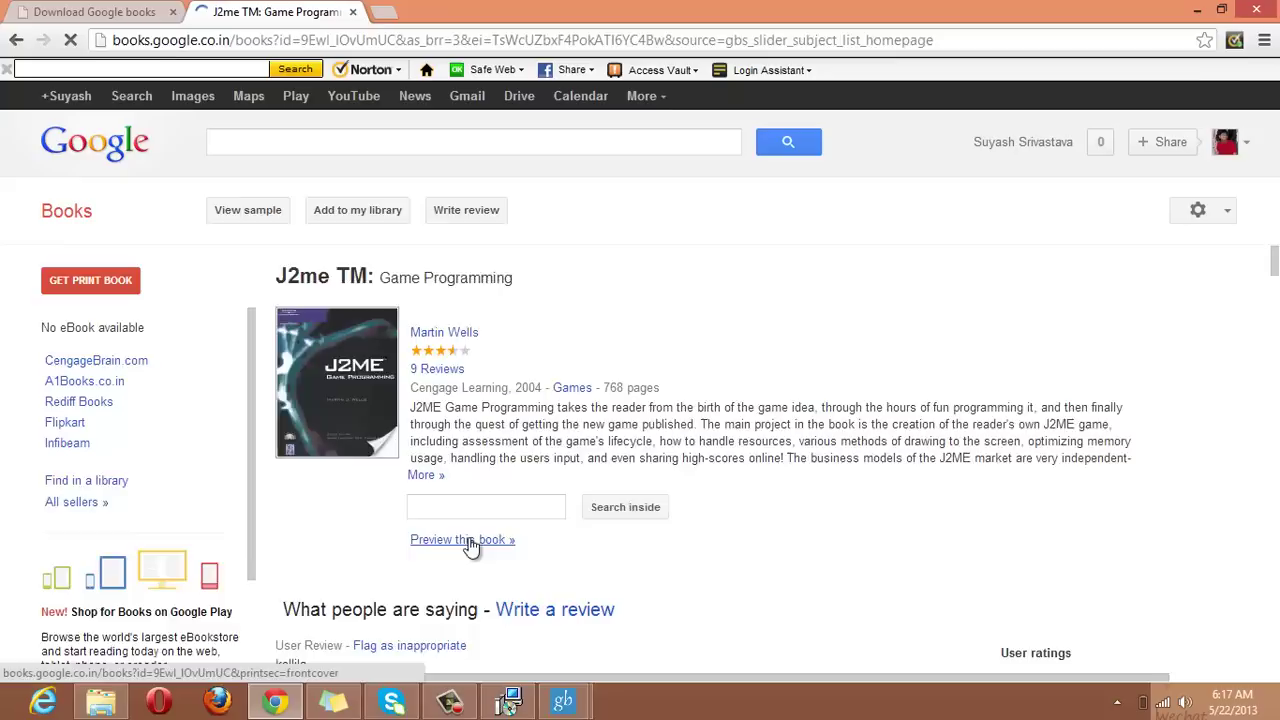
{"action": "left_click", "coordinate": [462, 540]}
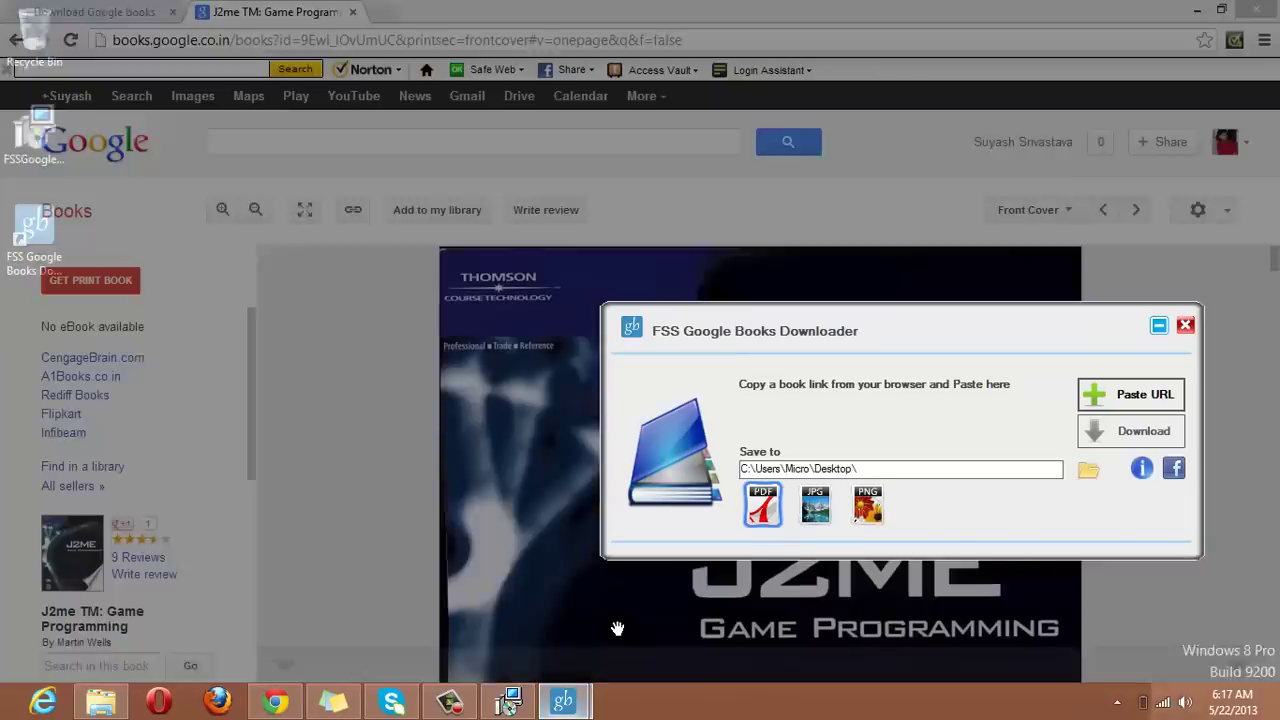
Copy the book preview's web address, paste it into FSS Google Books Downloader, and dismiss the Norton alert
{"action": "left_click", "coordinate": [609, 620]}
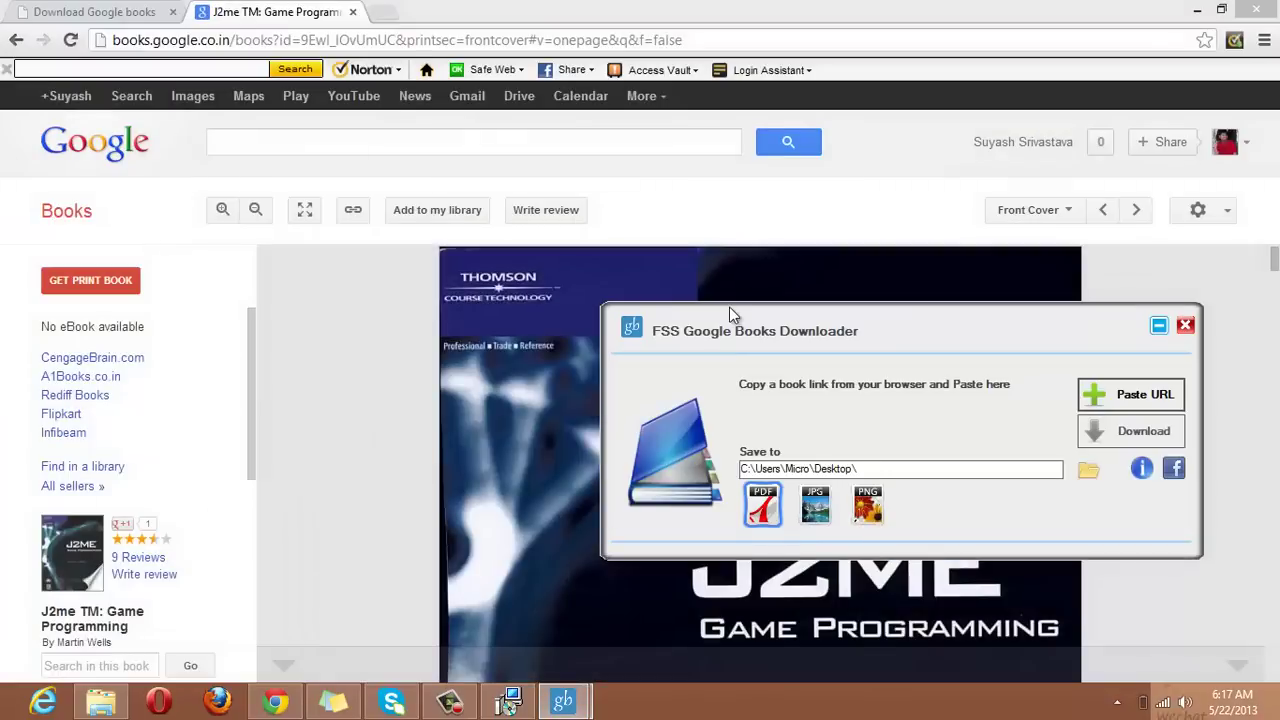
{"action": "left_click_drag", "start_coordinate": [731, 314], "coordinate": [546, 271]}
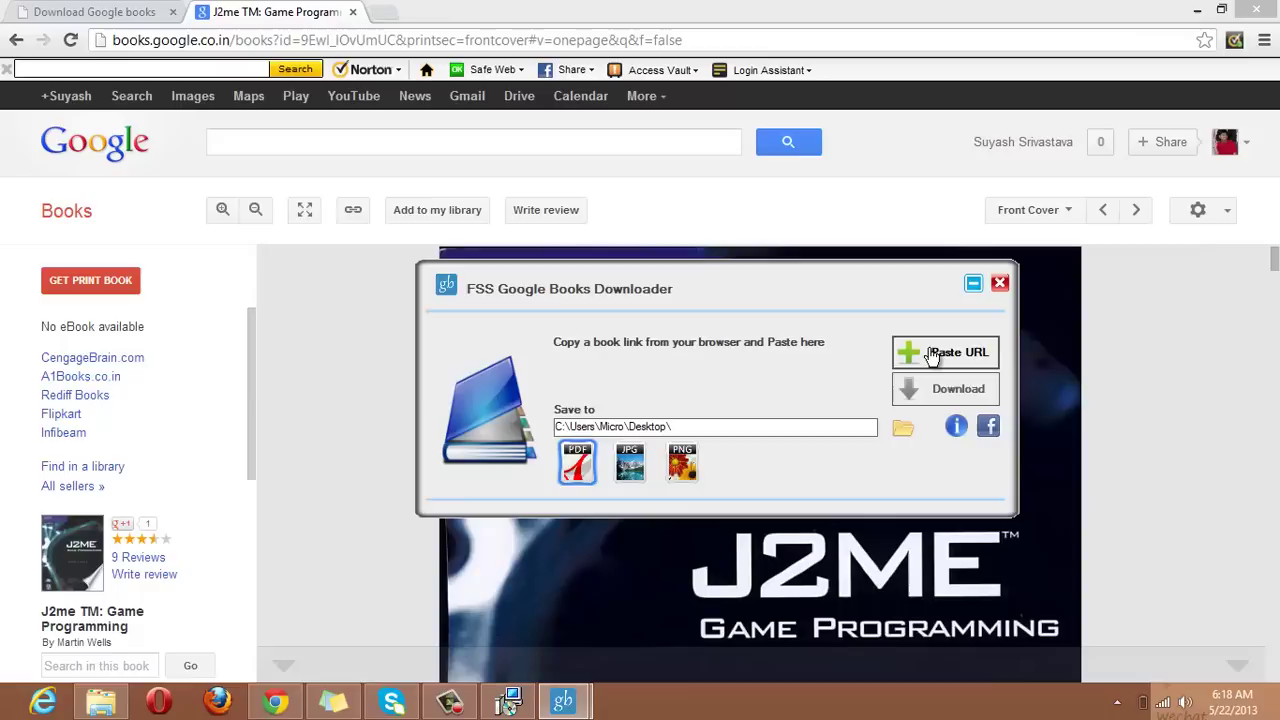
{"action": "left_click", "coordinate": [518, 48]}
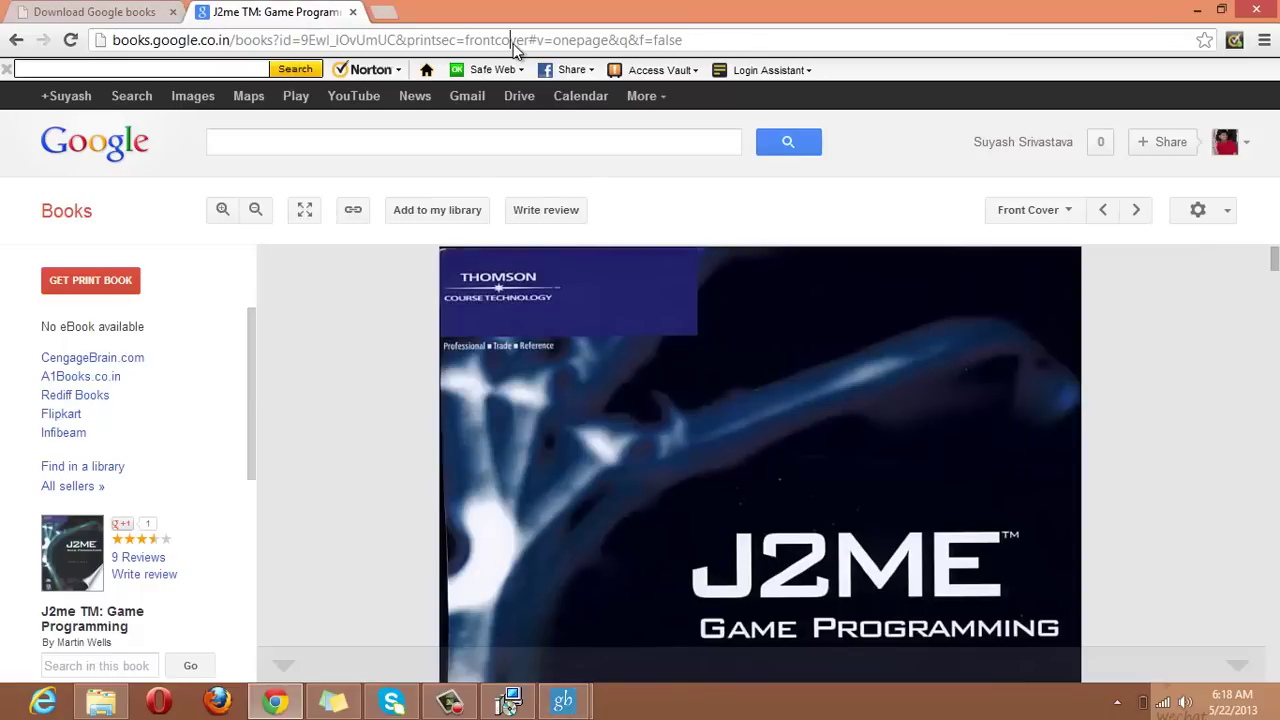
{"action": "right_click", "coordinate": [520, 50]}
{"action": "left_click", "coordinate": [543, 133]}
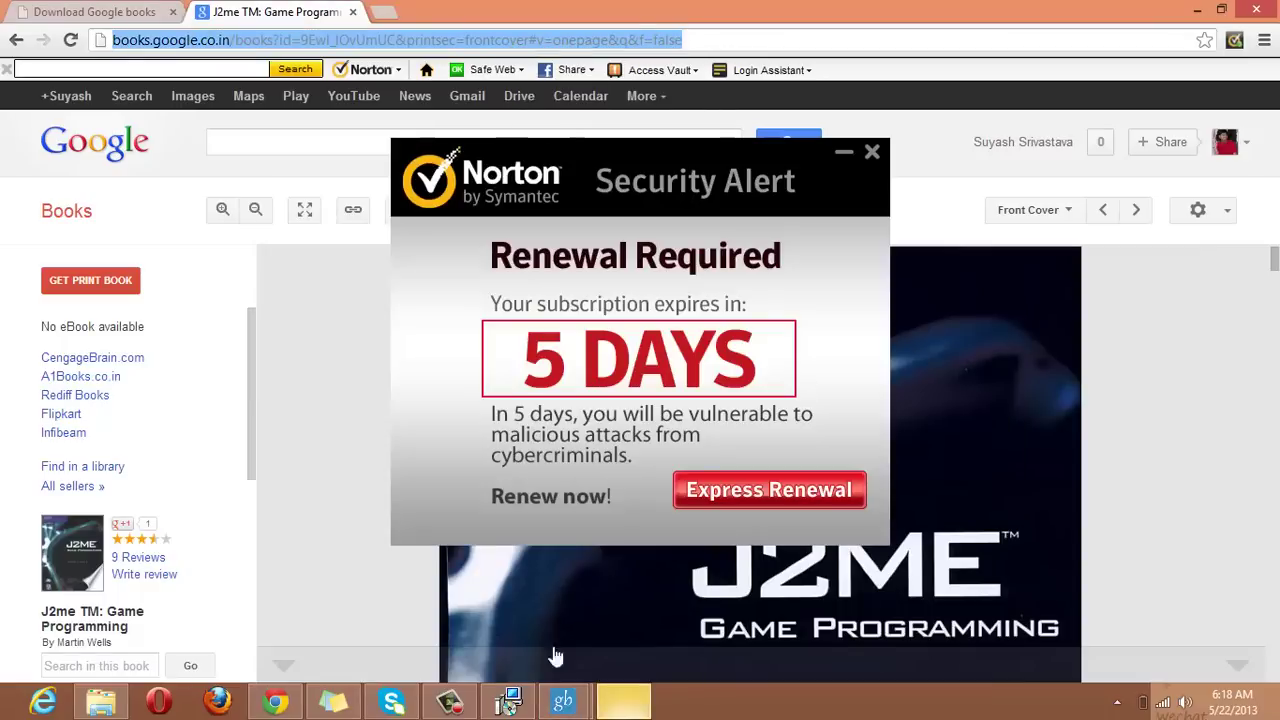
{"action": "left_click", "coordinate": [935, 350]}
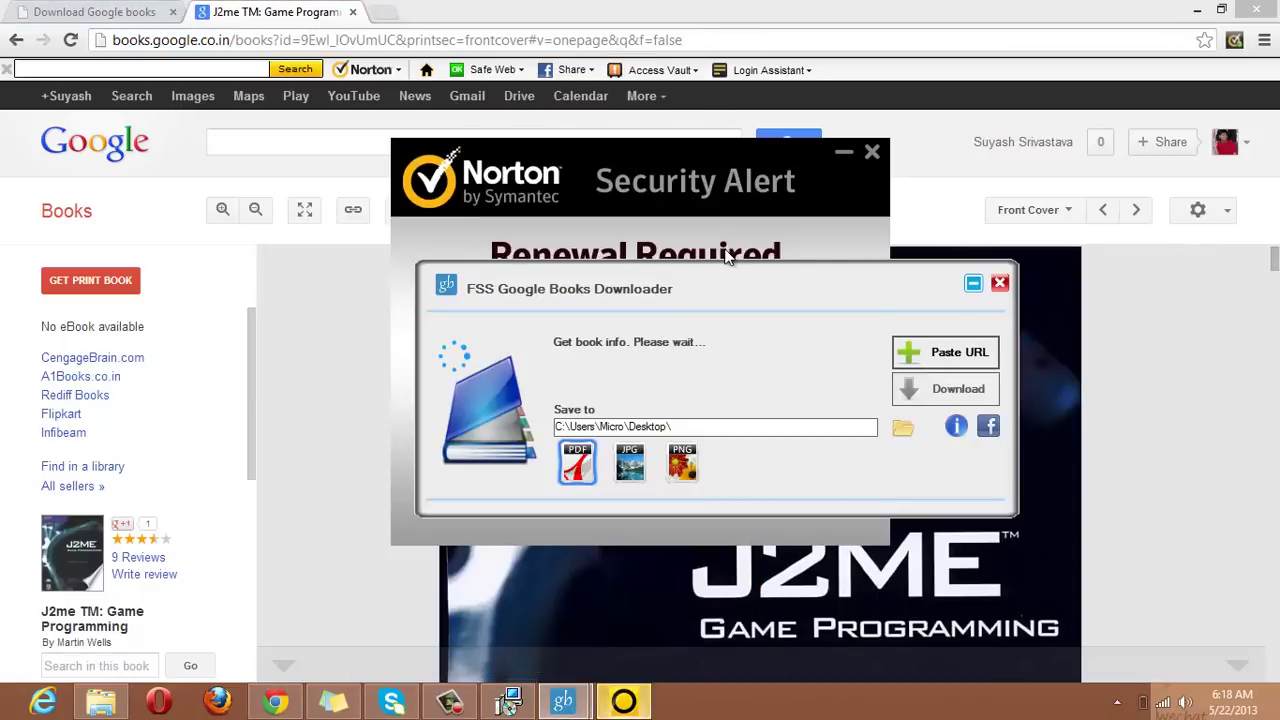
{"action": "left_click", "coordinate": [872, 155]}
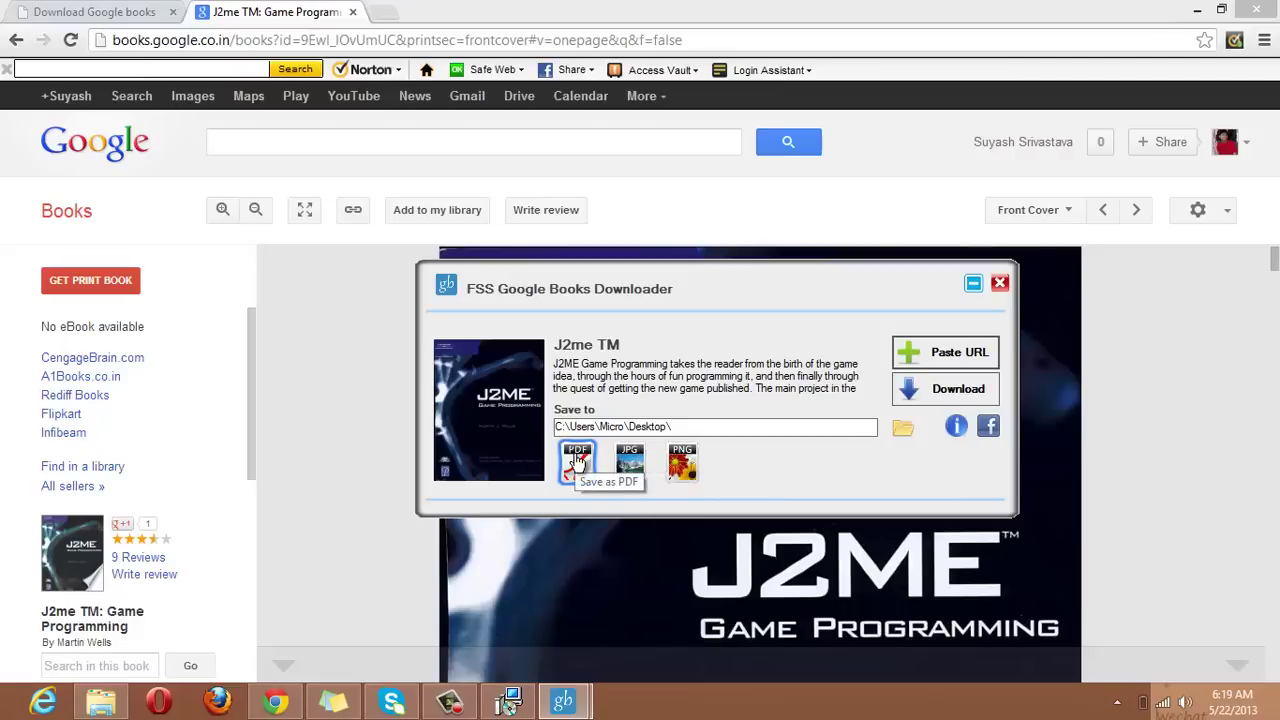
Choose PDF as the save format and download the J2me TM book to the desktop
{"action": "left_click", "coordinate": [642, 461]}
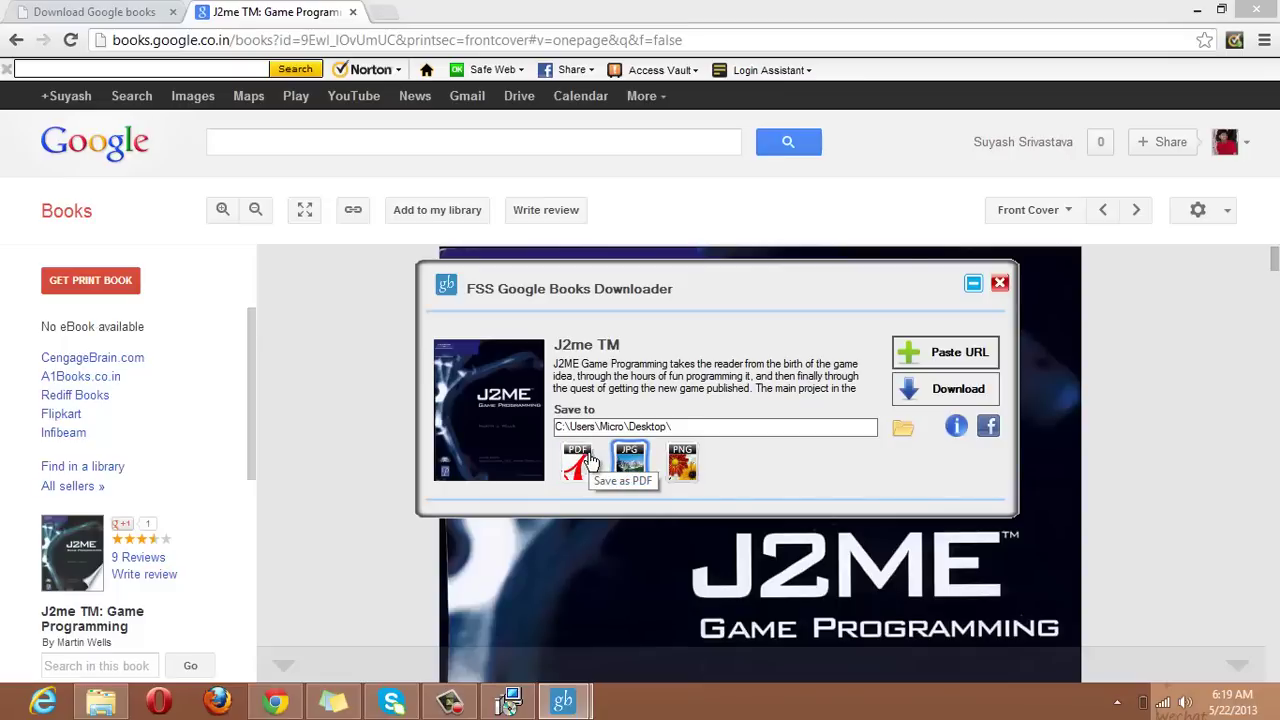
{"action": "left_click", "coordinate": [592, 461]}
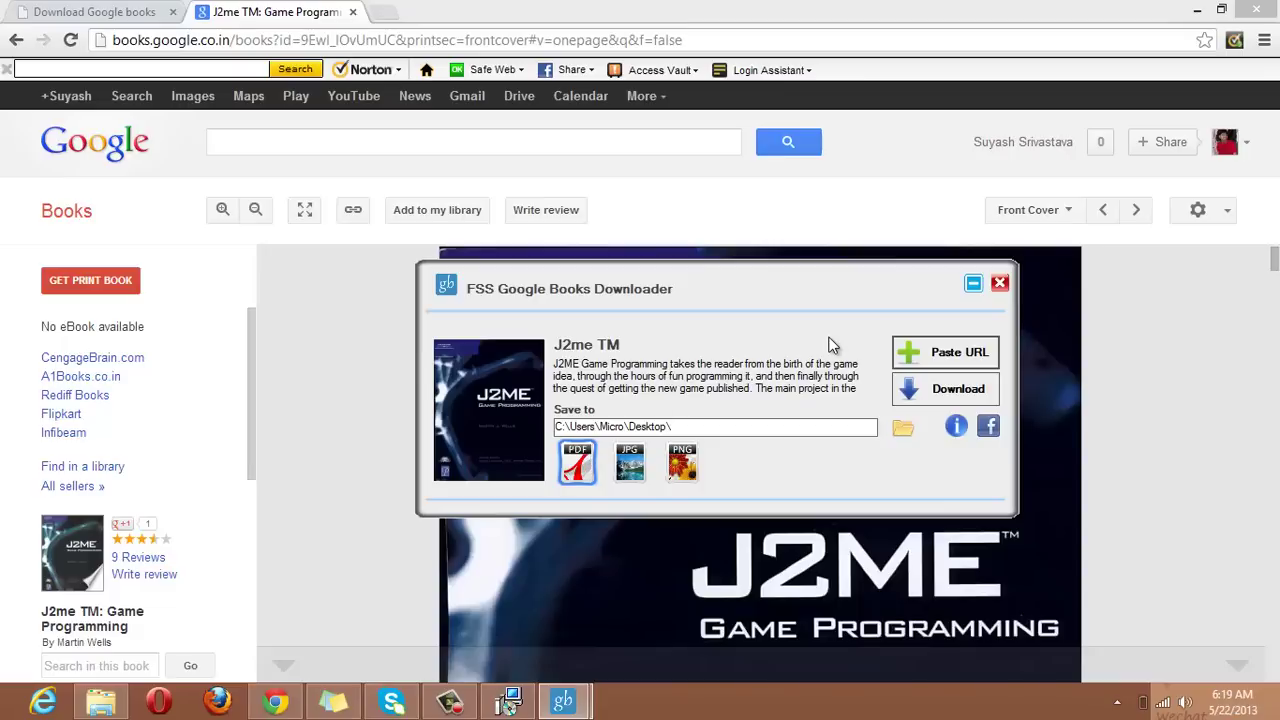
{"action": "left_click", "coordinate": [955, 396]}
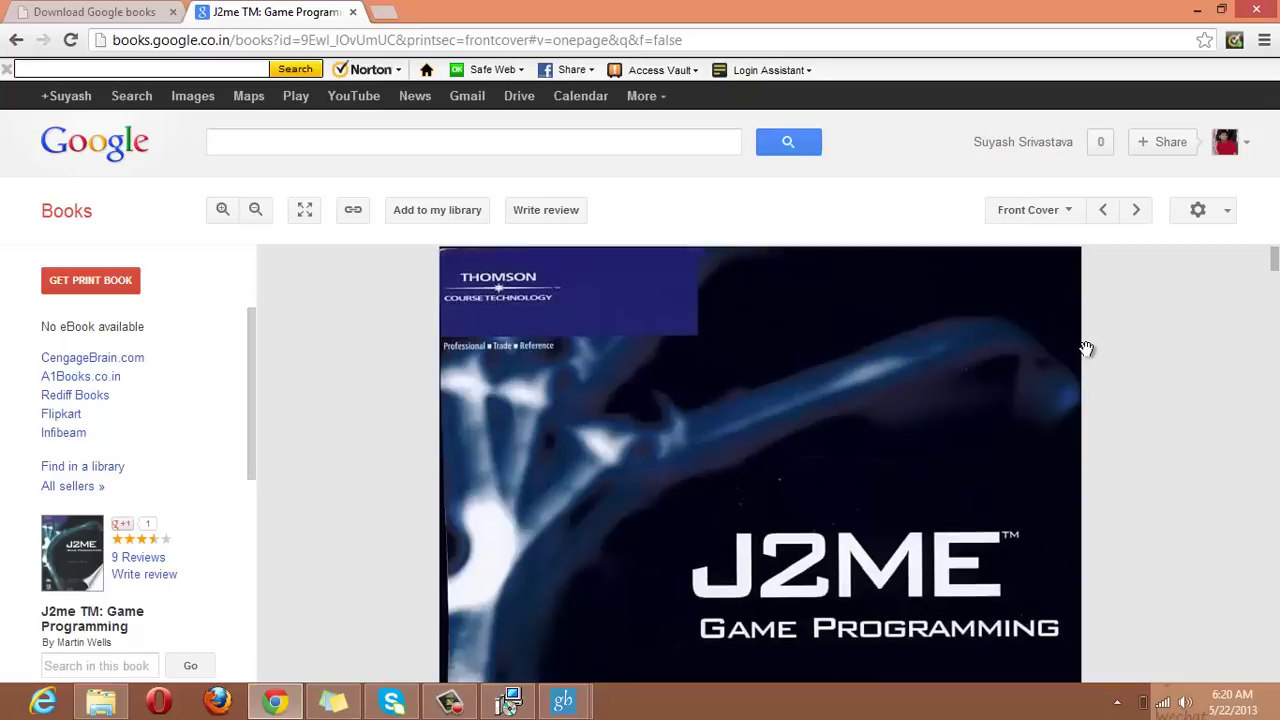
{"action": "scroll", "coordinate": [1086, 348], "scroll_direction": "down", "scroll_amount": 5}
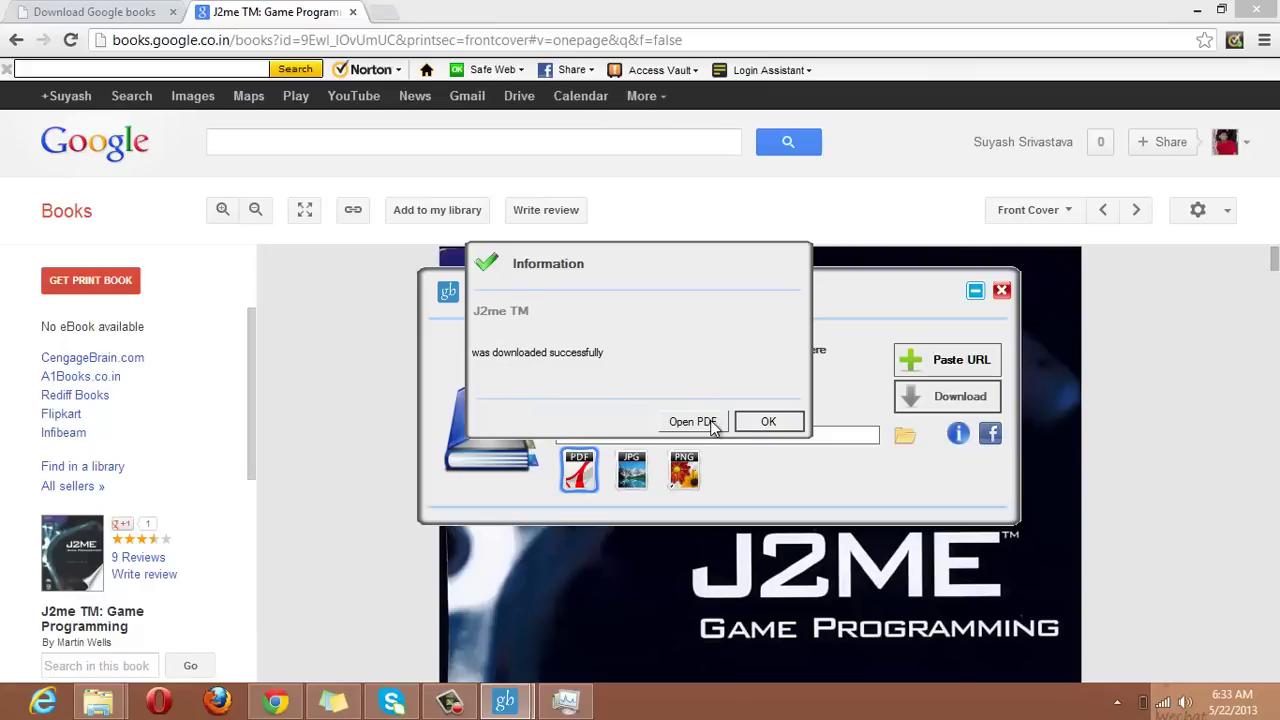
Open the downloaded J2me TM PDF and look through its first pages up to the contents page
{"action": "left_click", "coordinate": [1197, 10]}
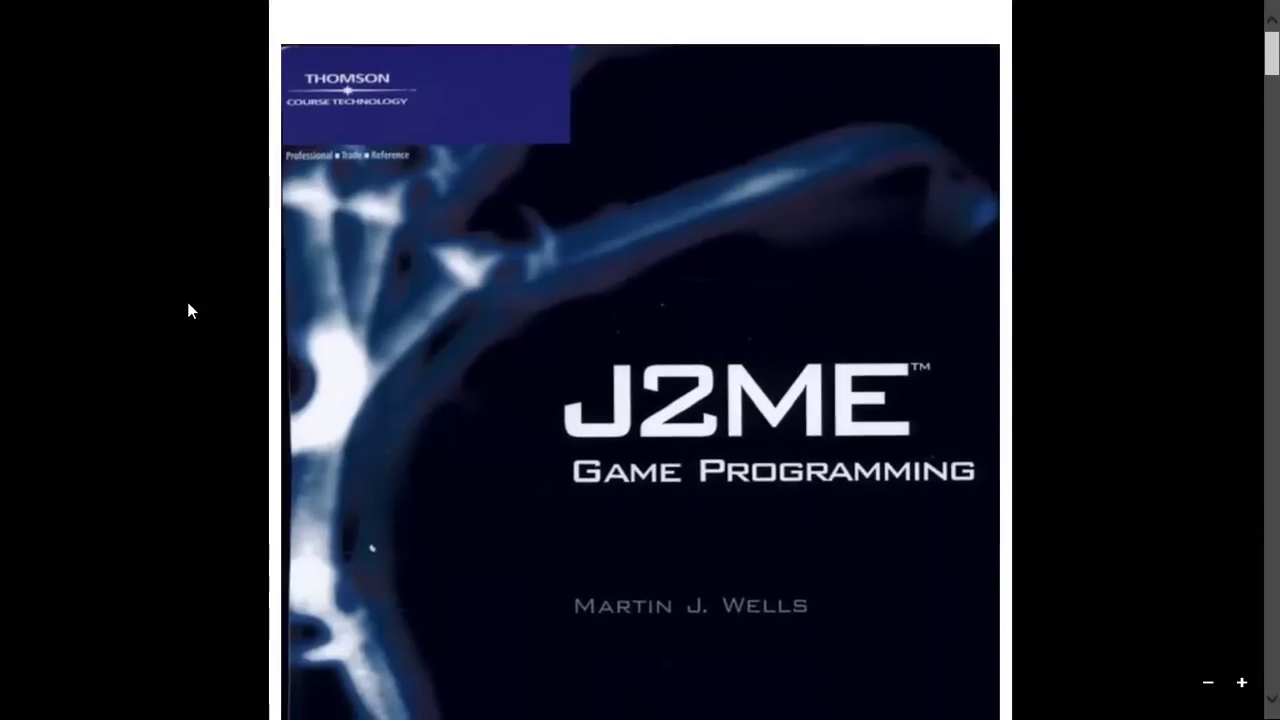
{"action": "scroll", "coordinate": [188, 304], "scroll_direction": "down", "scroll_amount": 2}
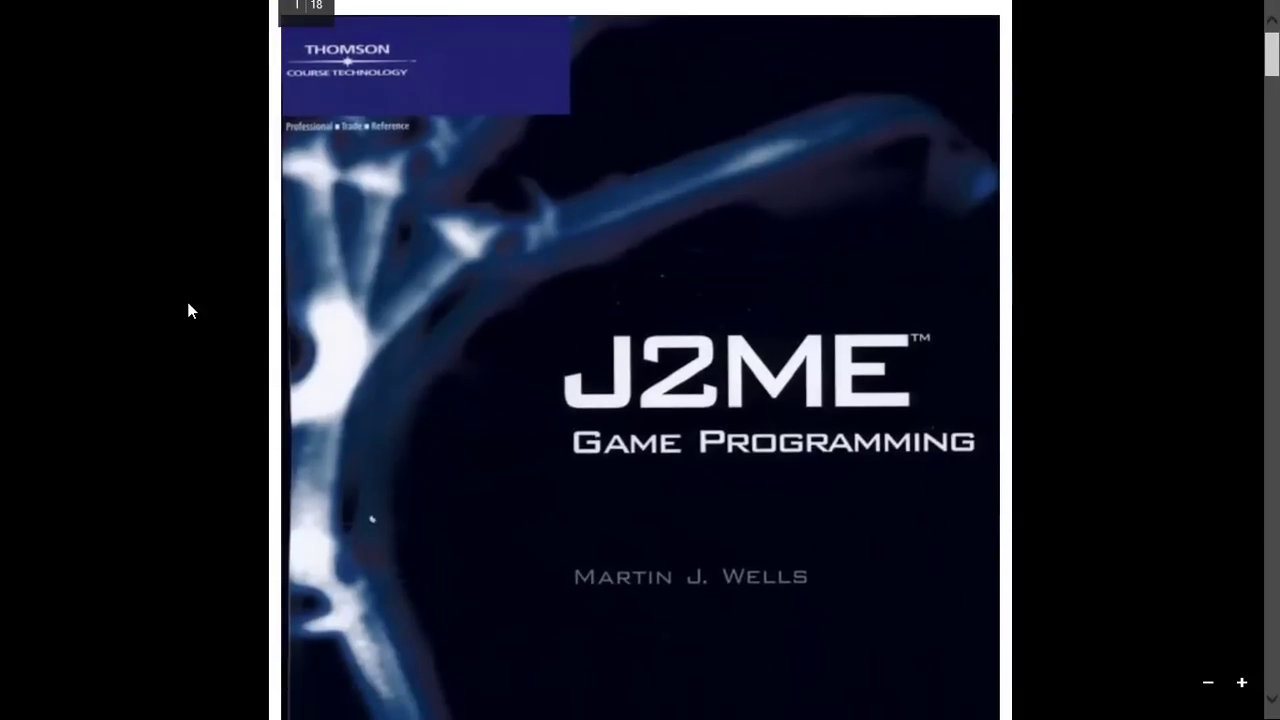
{"action": "scroll", "coordinate": [188, 310], "scroll_direction": "down", "scroll_amount": 10}
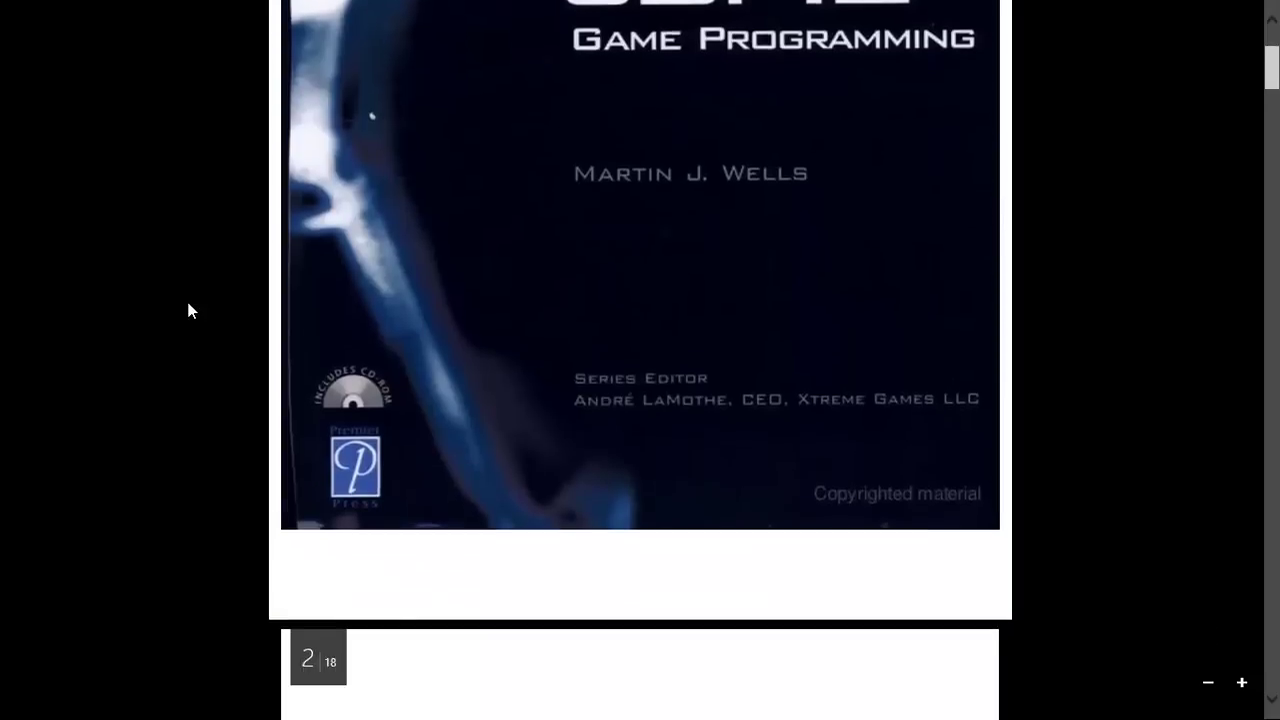
{"action": "scroll", "coordinate": [188, 310], "scroll_direction": "down", "scroll_amount": 12}
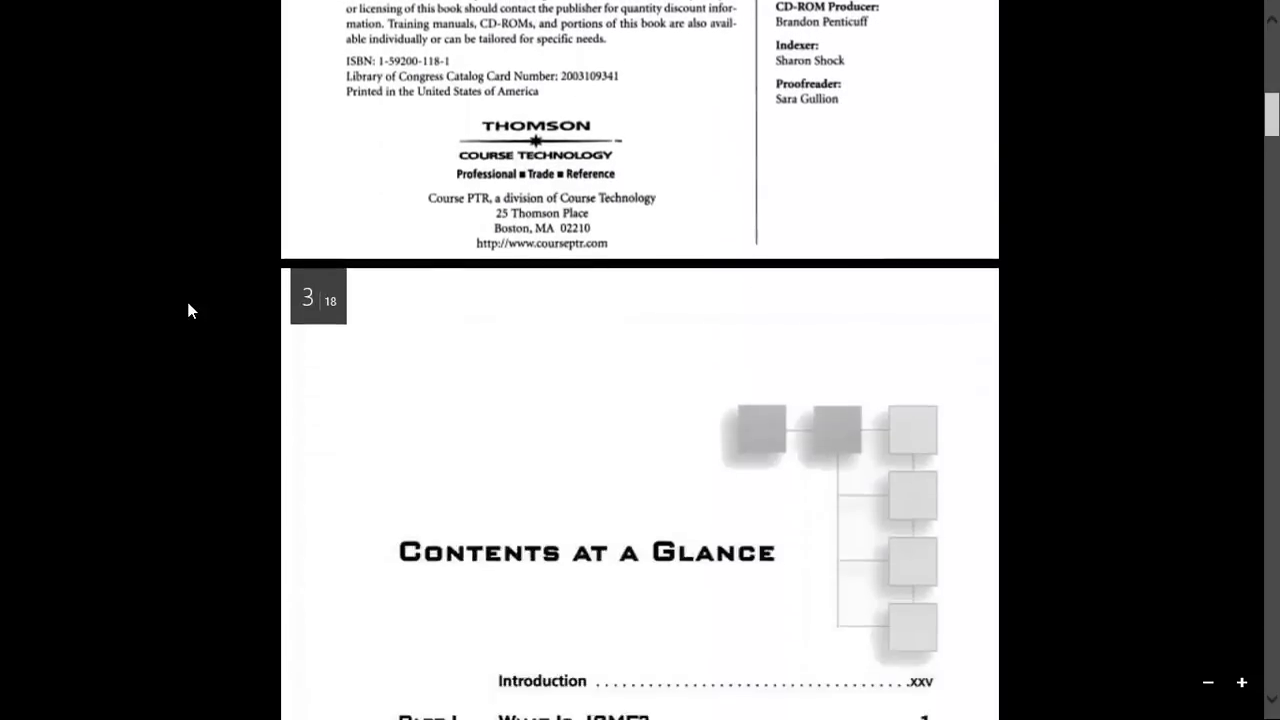
Look through the contents pages of the J2me TM PDF and dismiss the download completion message on the desktop
{"action": "scroll", "coordinate": [188, 310], "scroll_direction": "down", "scroll_amount": 12}
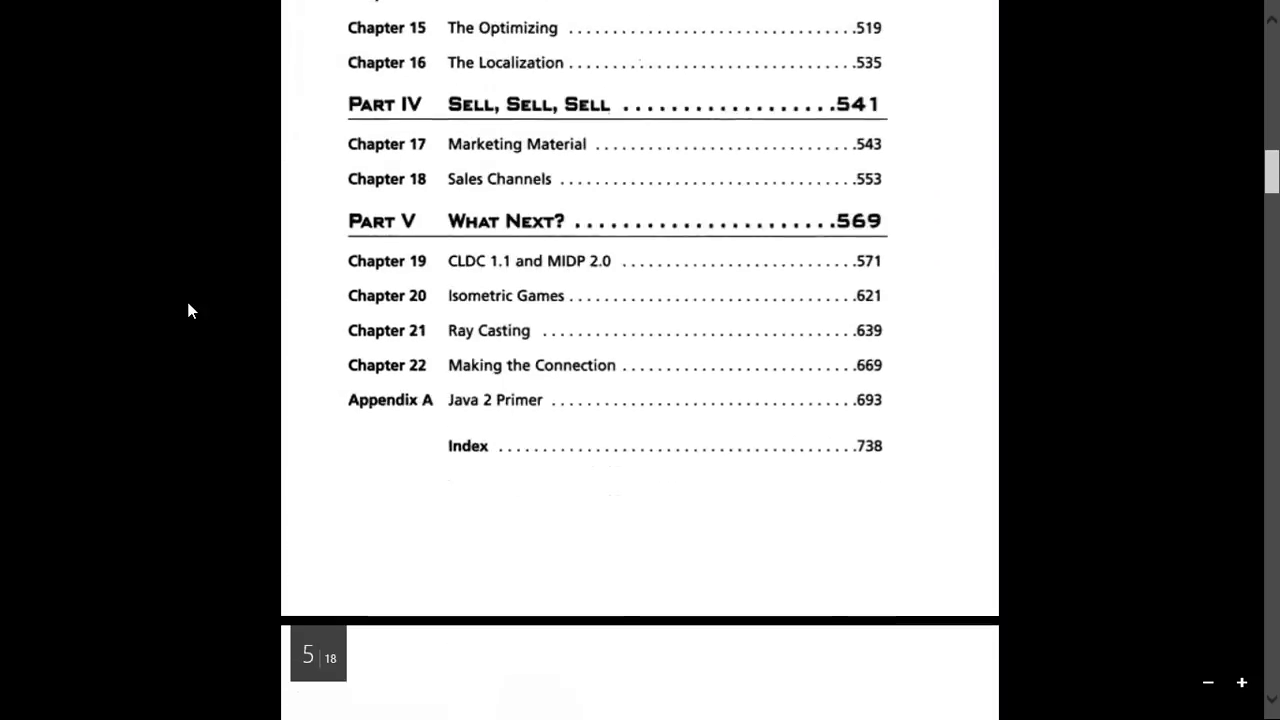
{"action": "scroll", "coordinate": [188, 310], "scroll_direction": "down", "scroll_amount": 6}
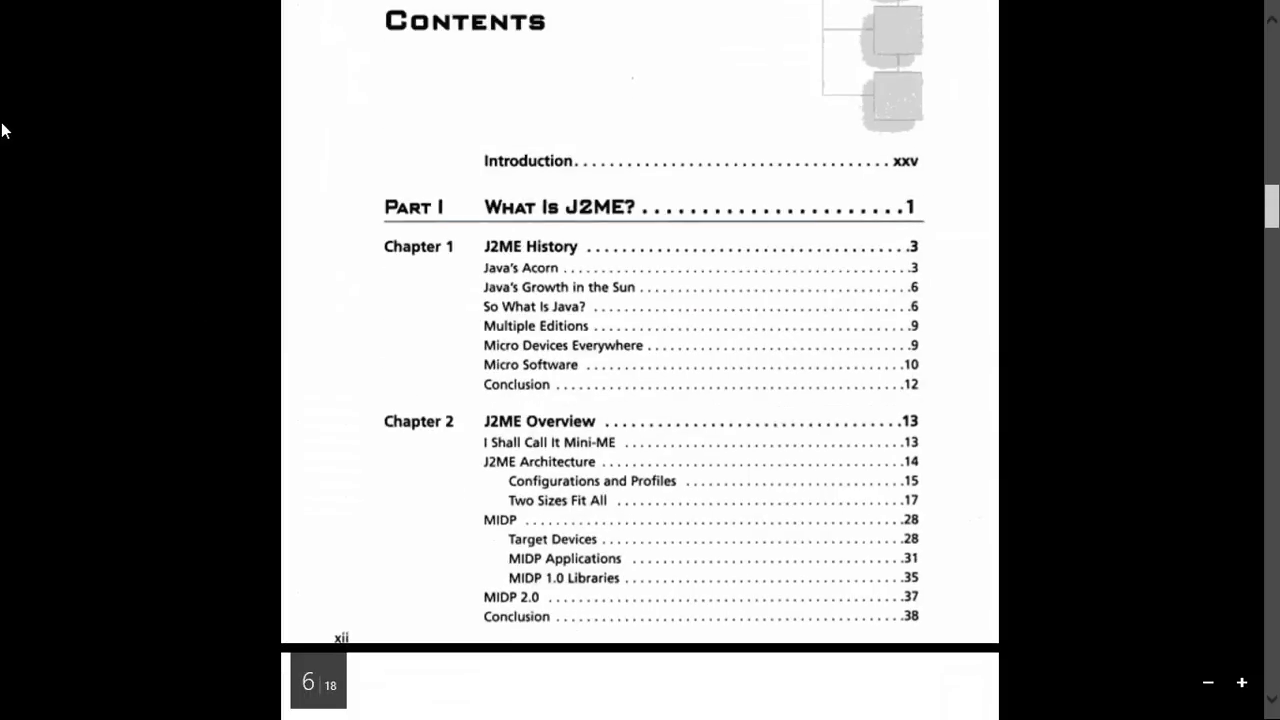
{"action": "left_click", "coordinate": [15, 3]}
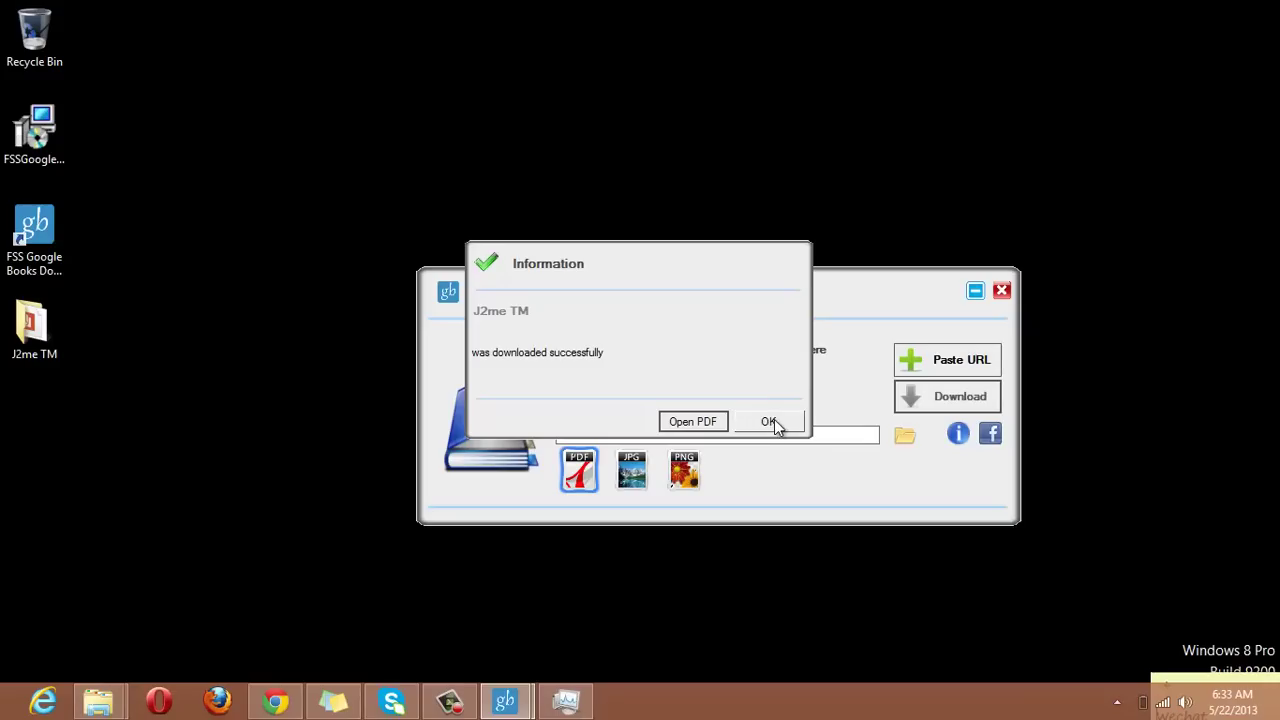
{"action": "left_click", "coordinate": [772, 419]}
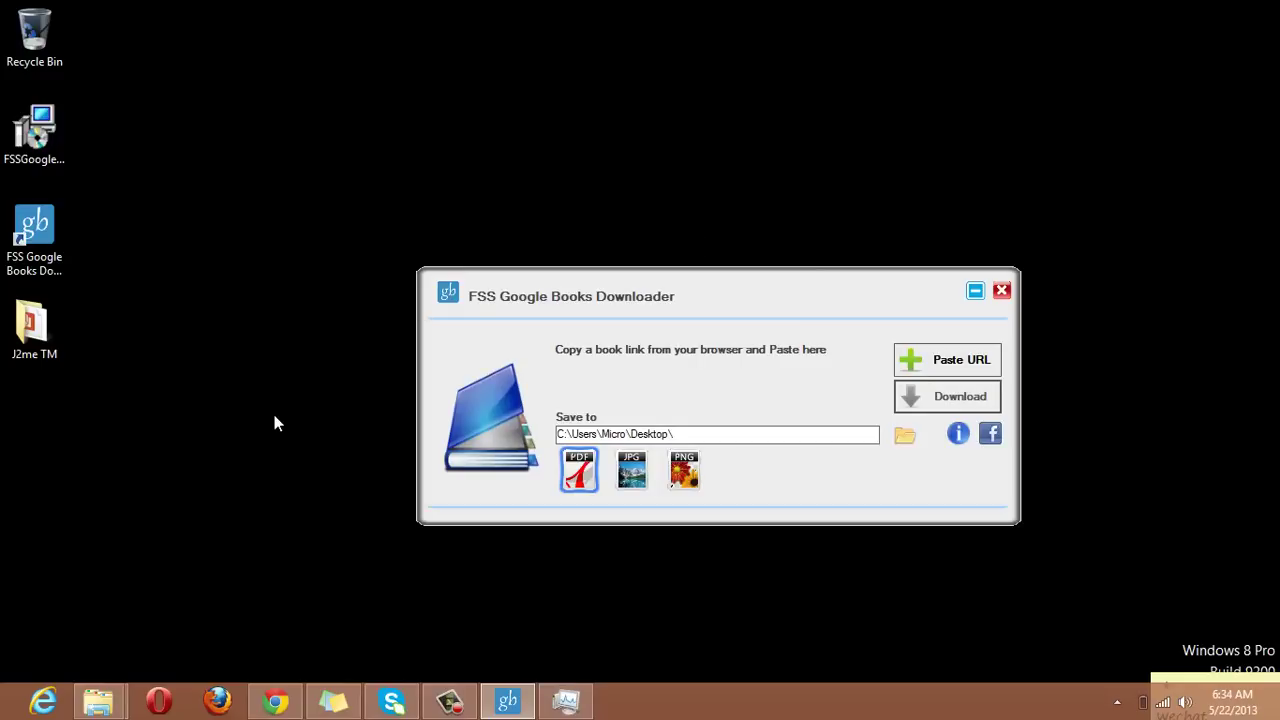
Switch to Chrome and review the software download links in the Swissen article "Download Books from Google Books"
{"action": "left_click", "coordinate": [275, 702]}
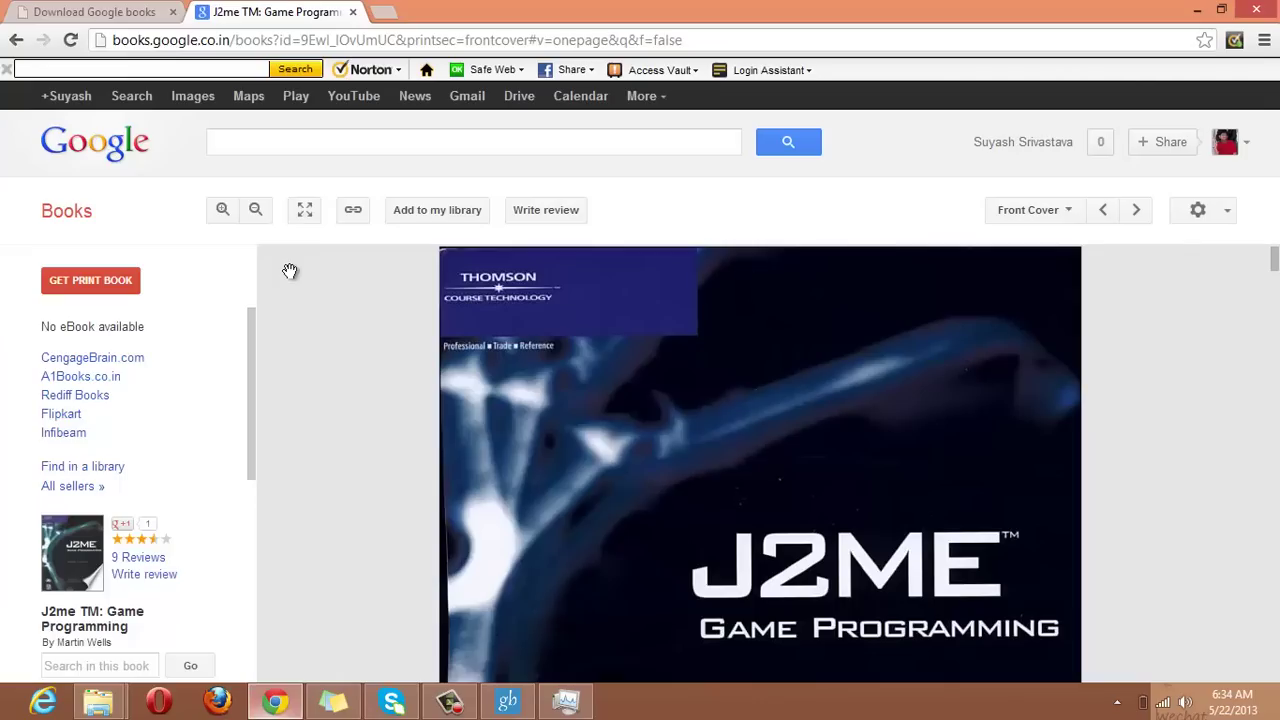
{"action": "left_click", "coordinate": [137, 10]}
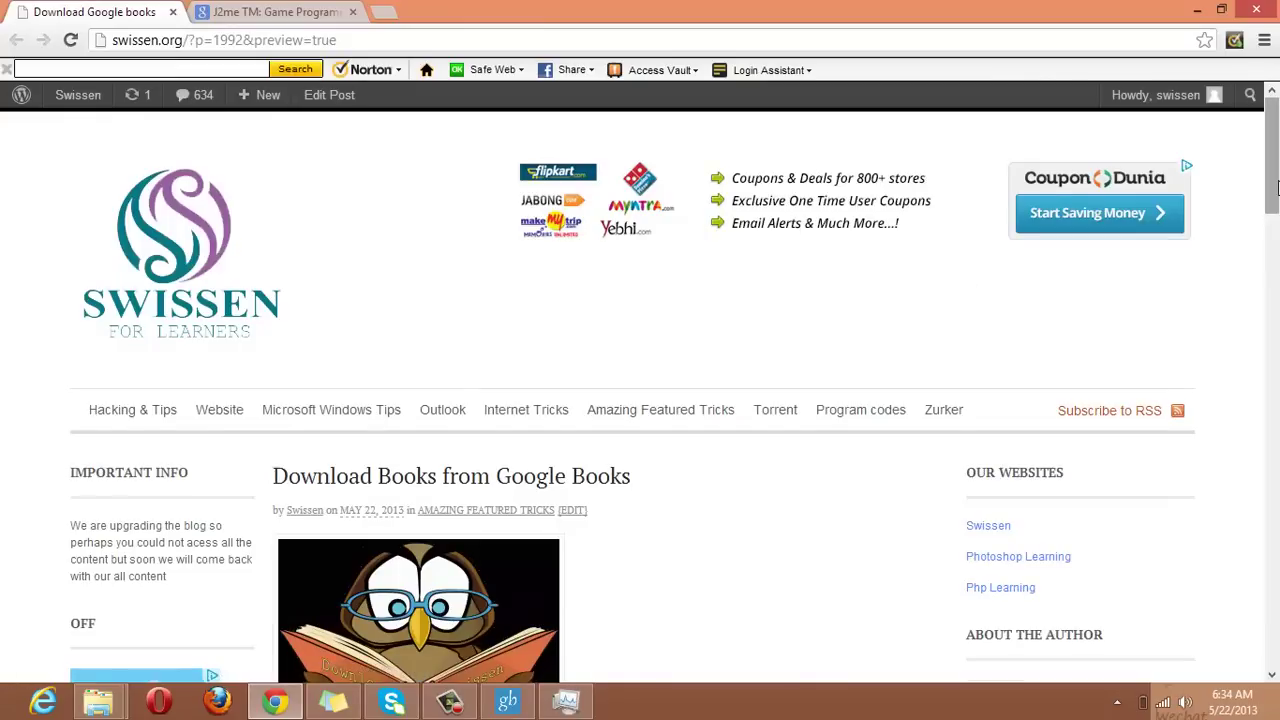
{"action": "left_click_drag", "start_coordinate": [1277, 191], "coordinate": [1277, 287]}
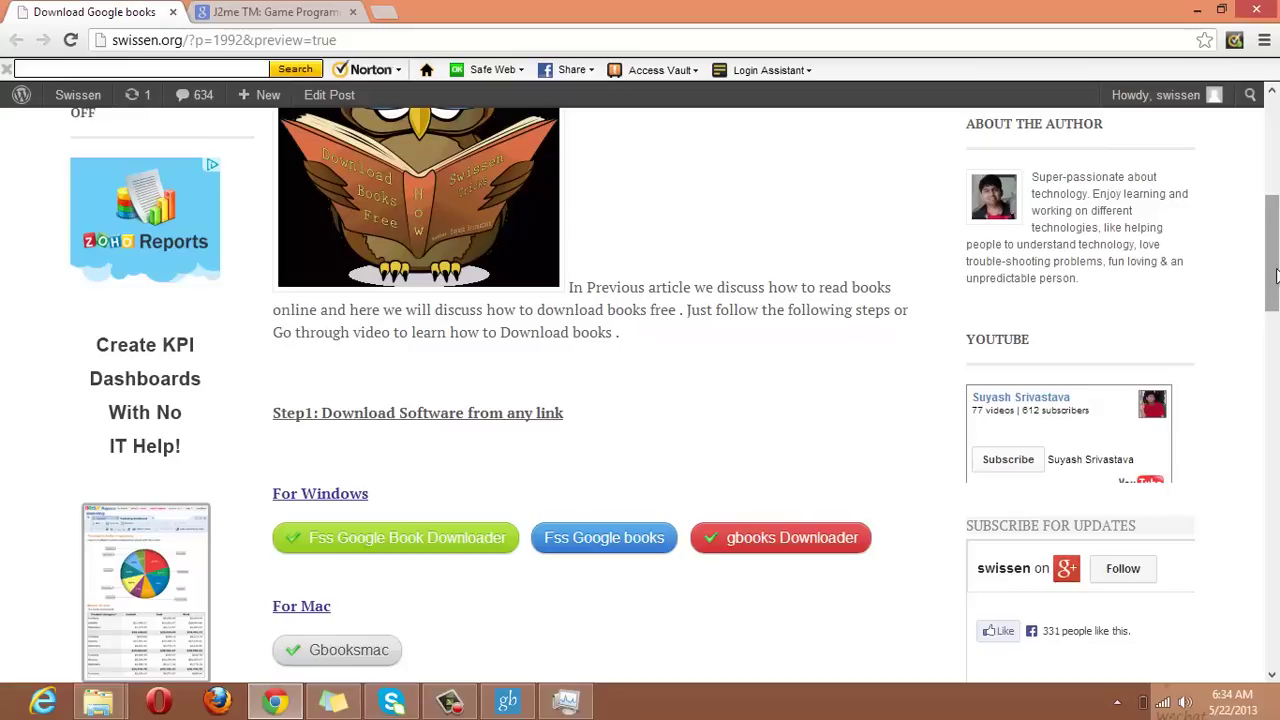
{"action": "left_click_drag", "start_coordinate": [1277, 275], "coordinate": [1277, 201]}
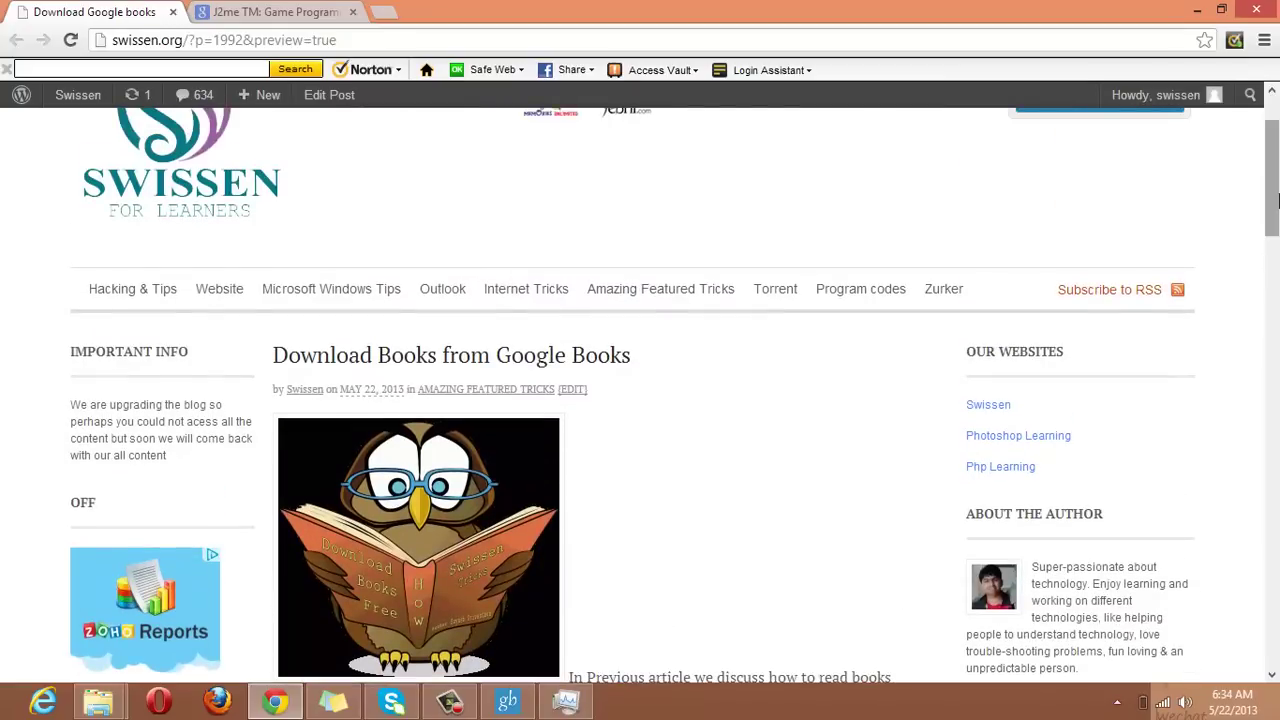